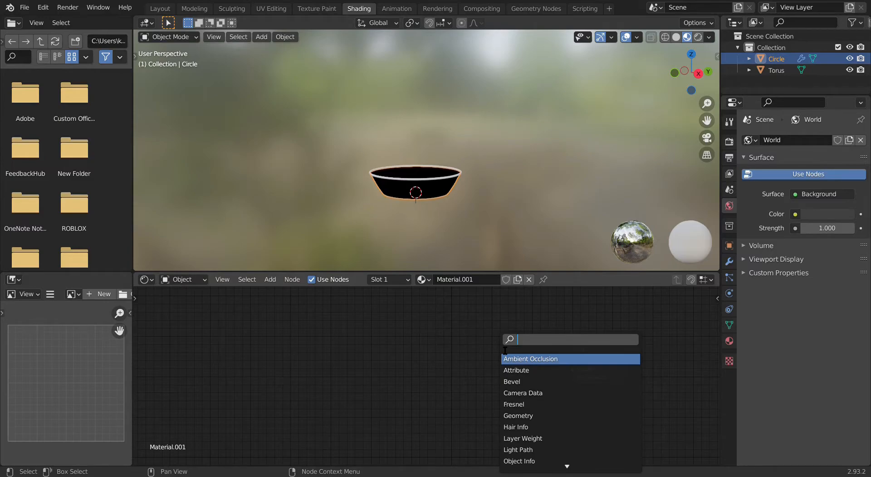
- Add a Glass BSDF node to the bowl's material and connect it to the Surface input of the Material Output
click(531, 358)
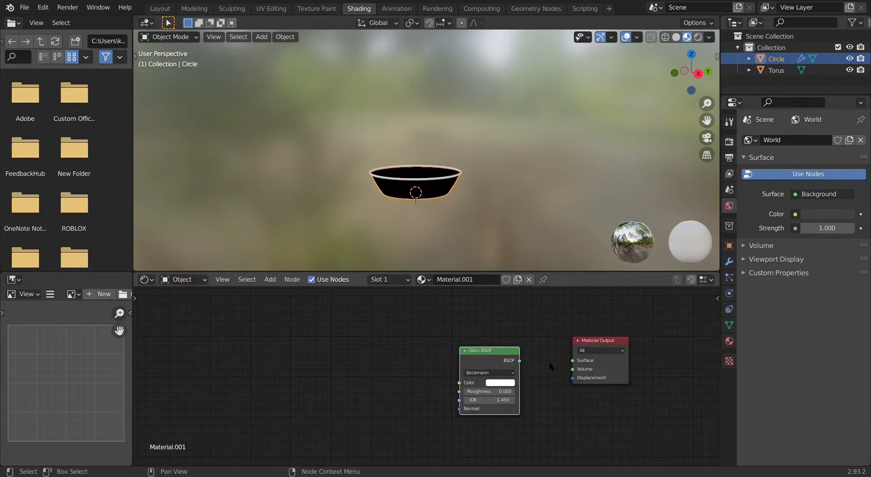
drag(519, 362, 572, 361)
scroll(373, 145, up, 5)
middle_drag(373, 145, 392, 150)
shift+middle_drag(393, 149, 457, 55)
middle_drag(420, 115, 358, 142)
drag(473, 356, 410, 300)
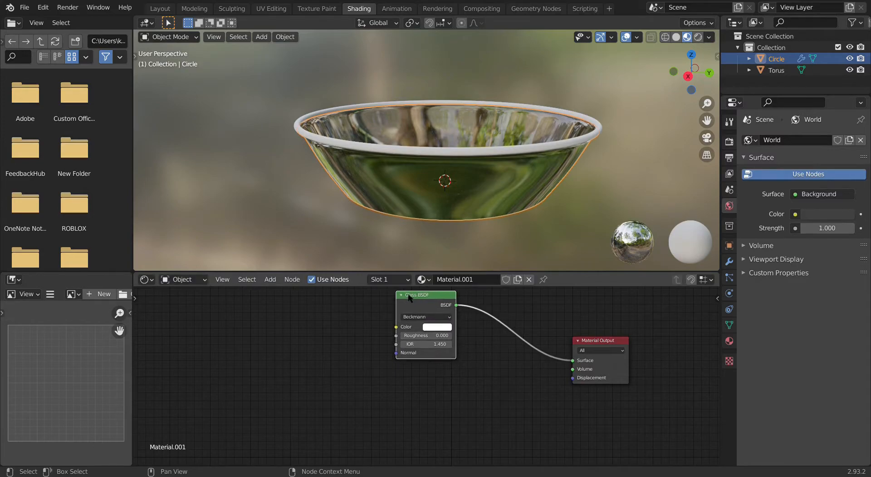
- Show the viewport in rendered shading and switch the shader editor from object to World nodes
click(697, 37)
mouse_move(536, 98)
middle_down()
mouse_move(562, 111)
mouse_move(474, 132)
mouse_move(553, 96)
mouse_move(530, 122)
mouse_move(530, 112)
middle_up()
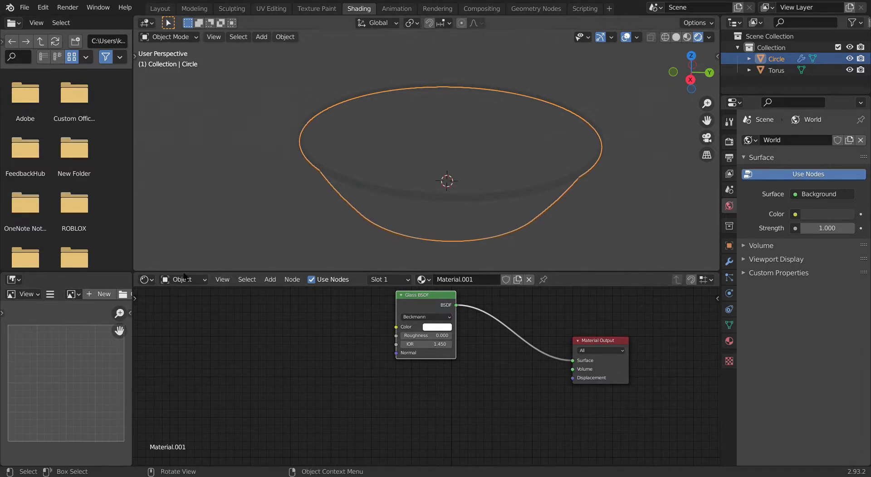
click(187, 279)
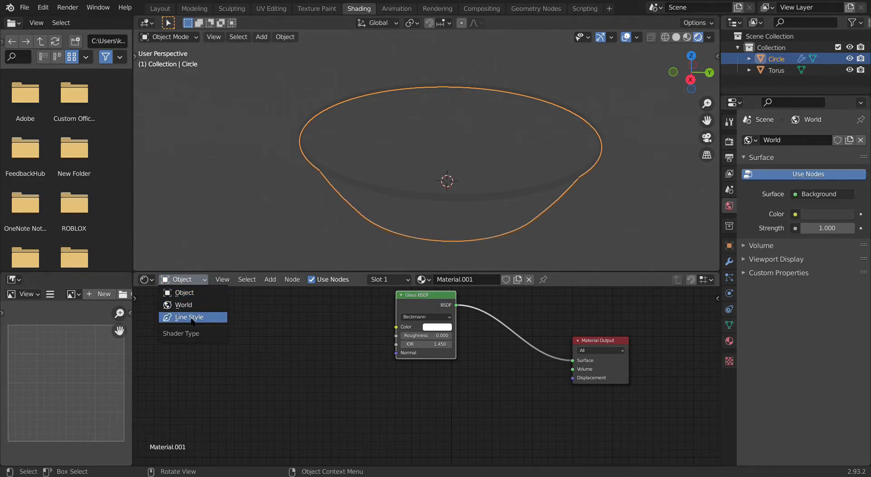
click(181, 305)
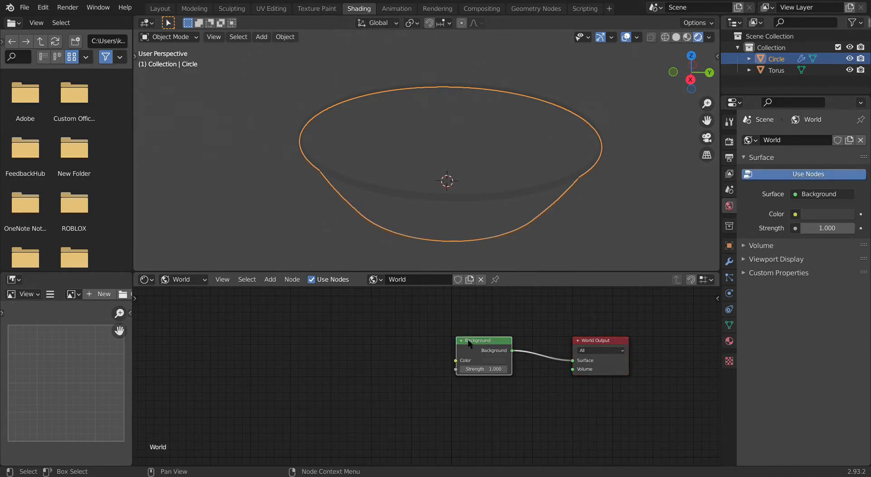
- Add an Environment Texture node, link it to the Background's Color, and load artist_workshop_1k.hdr into it
key(shift+a)
click(256, 346)
text(envir)
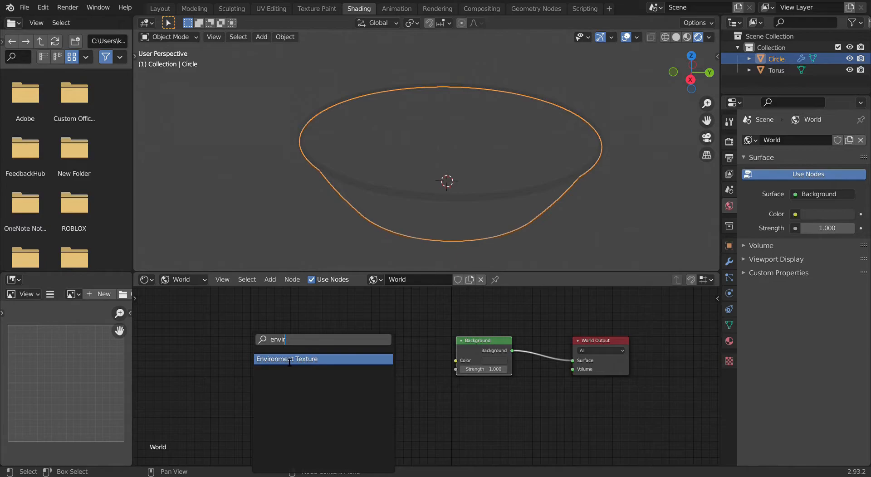
click(288, 358)
click(423, 346)
drag(419, 345, 456, 360)
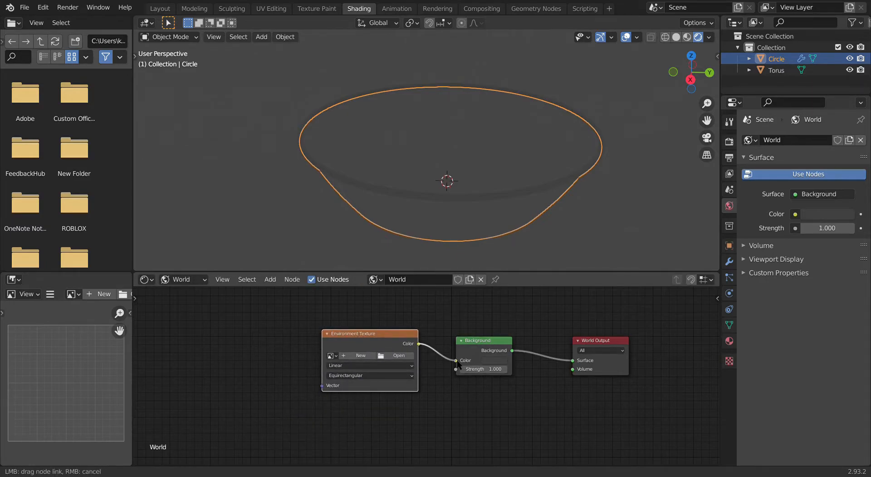
click(399, 356)
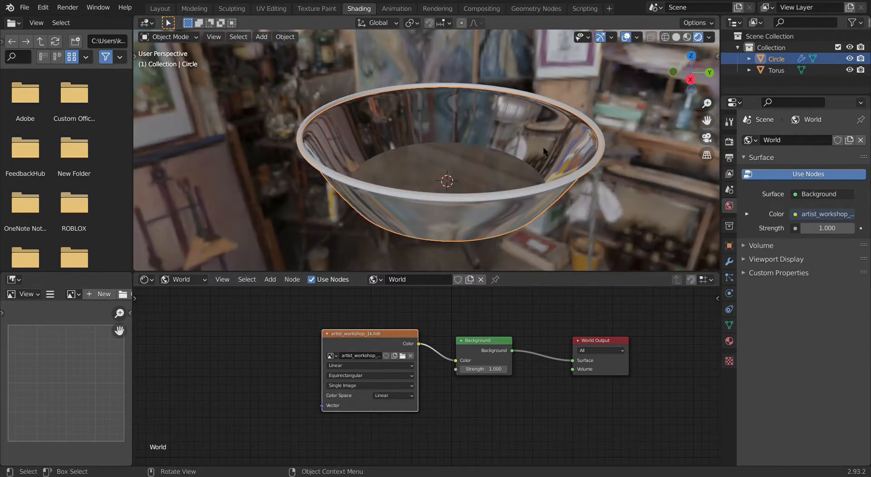
- Change the scene's render engine to Cycles
middle_drag(543, 146, 391, 152)
scroll(350, 140, up, 3)
scroll(412, 154, down, 6)
scroll(392, 152, up, 3)
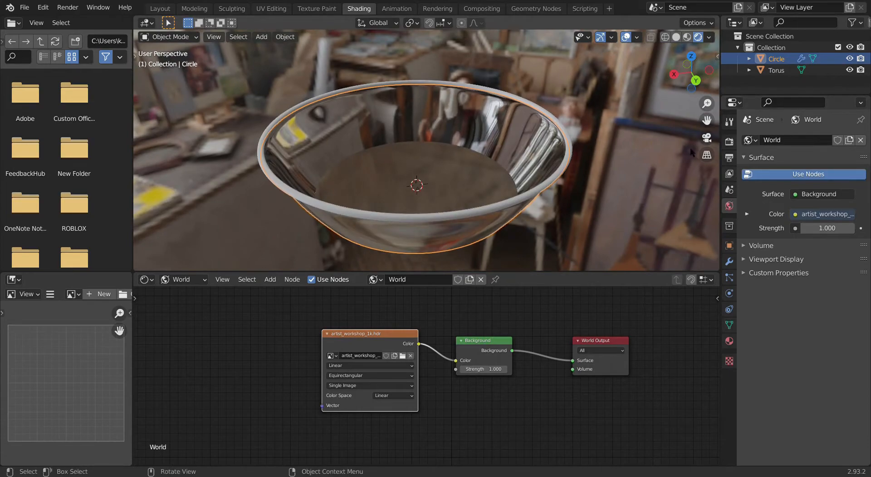
click(729, 142)
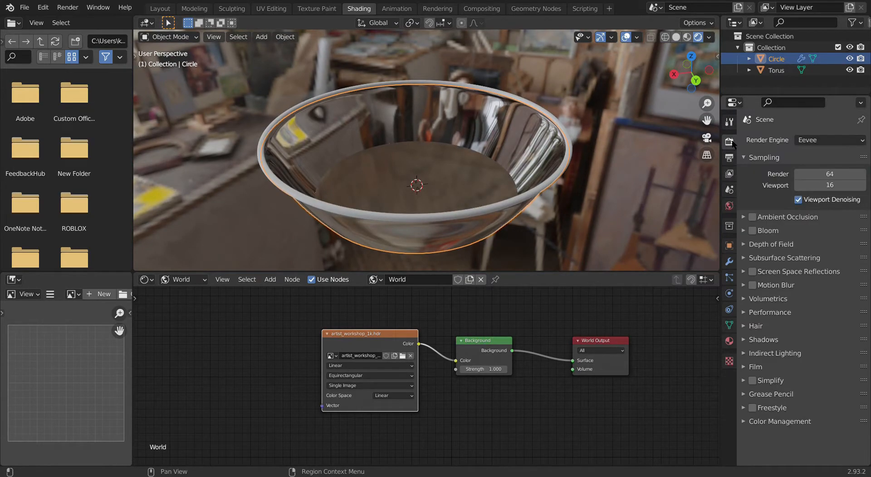
click(806, 141)
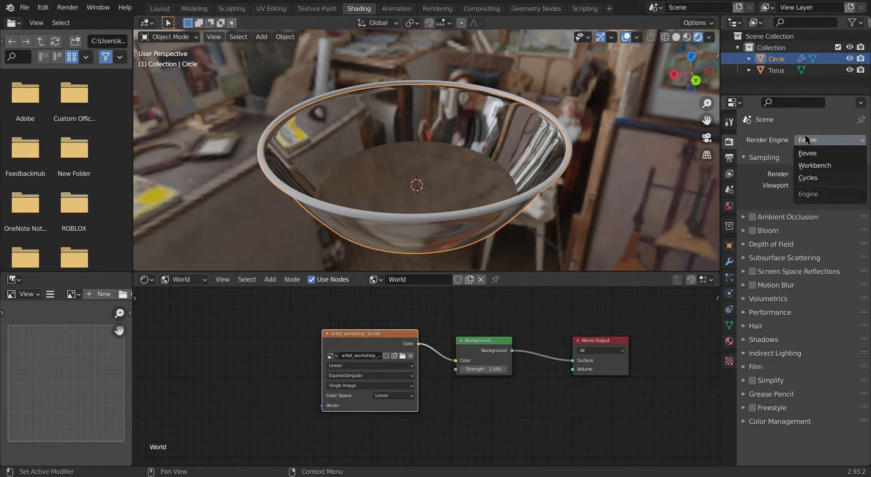
click(807, 177)
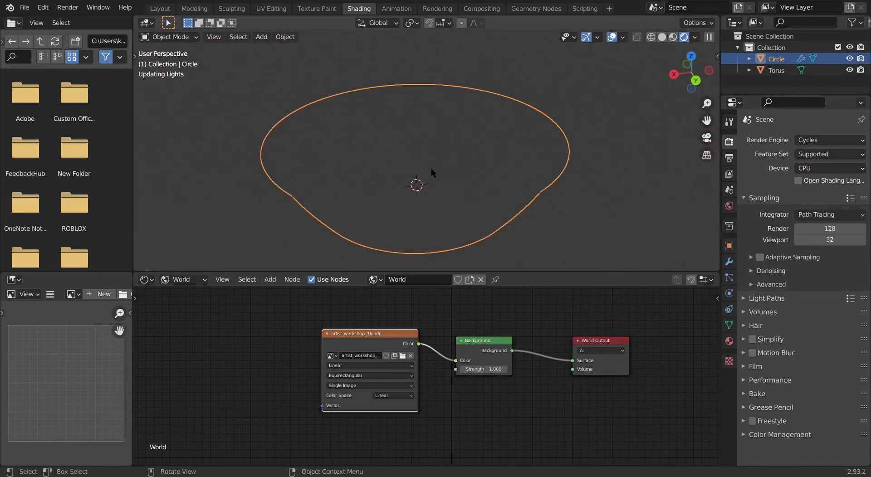
middle_drag(444, 159, 484, 173)
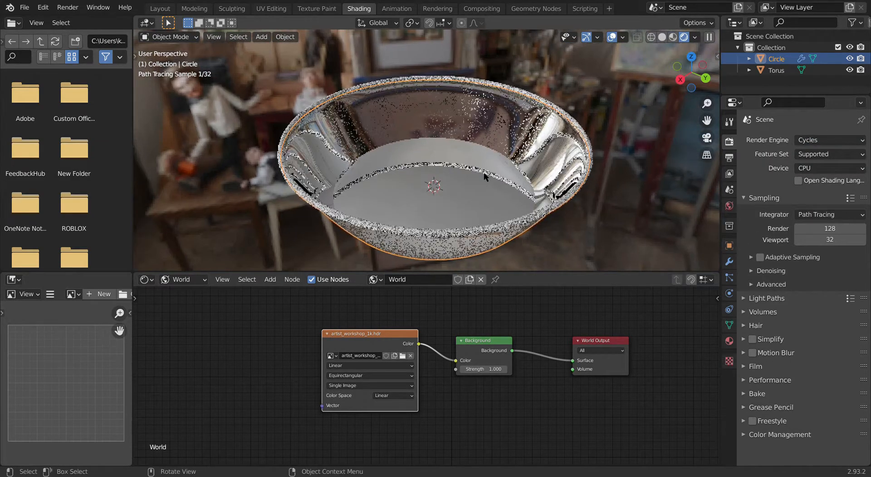
- Return the shader editor to the bowl's object material and add a Glossy BSDF connected to the Material Output's Volume
scroll(404, 299, up, 2)
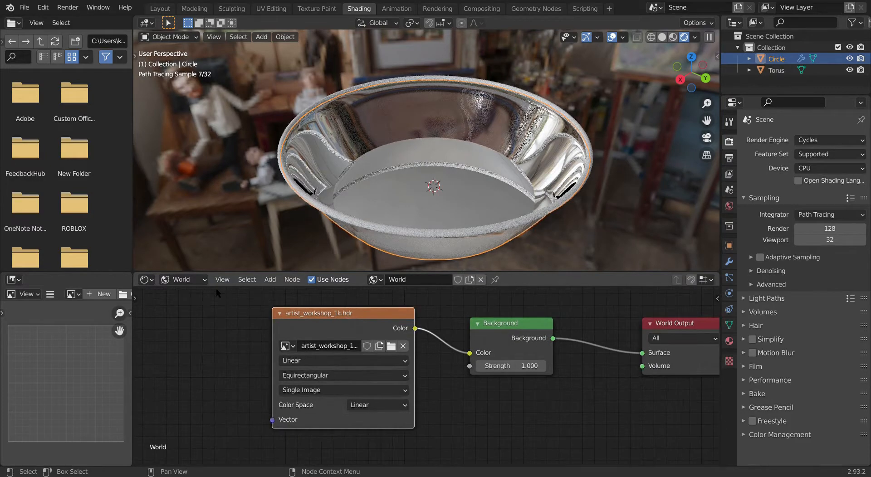
click(184, 279)
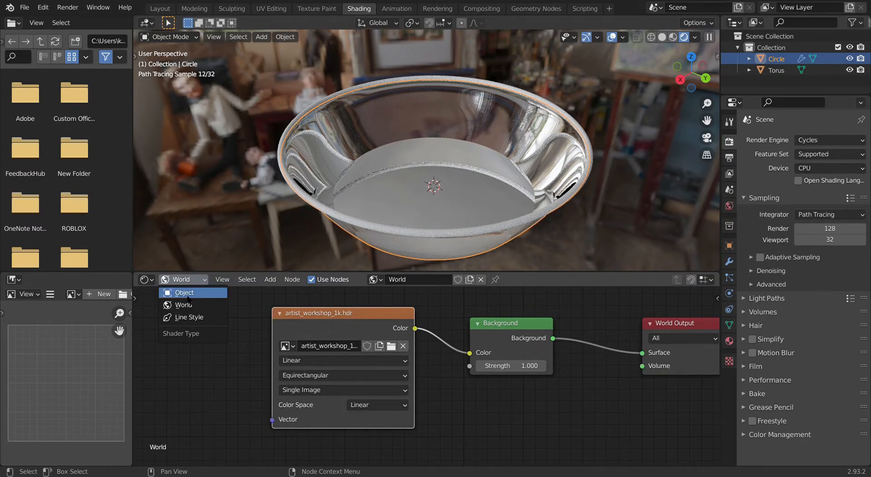
click(185, 235)
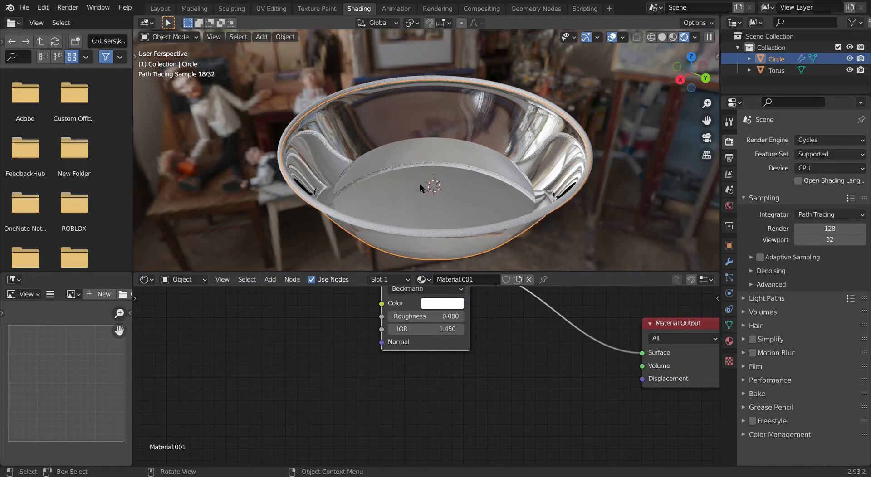
key(Home)
drag(673, 407, 639, 332)
key(shift+a)
click(538, 349)
text(gloss)
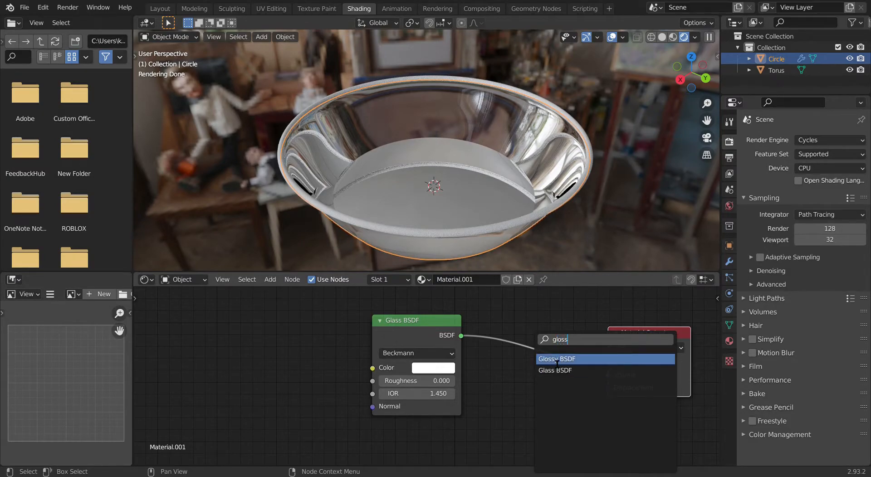
click(555, 358)
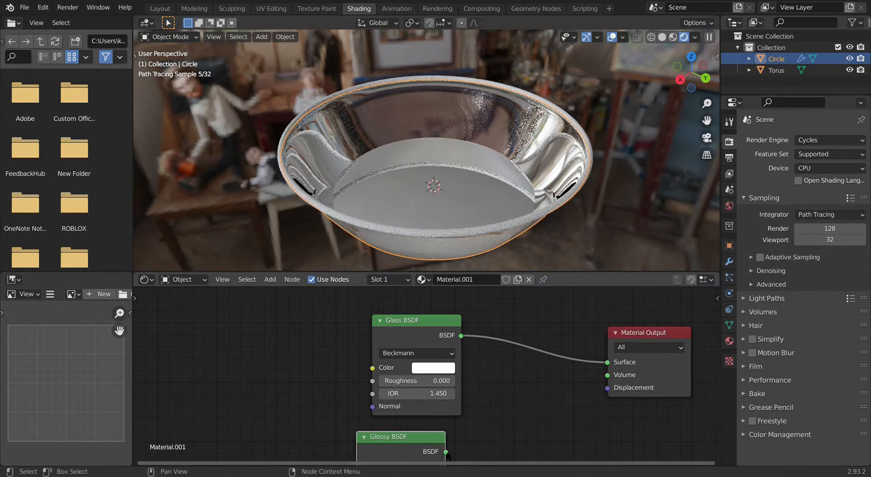
drag(446, 452, 596, 380)
- Set the Glossy BSDF's roughness to 0.3
middle_drag(325, 372, 369, 292)
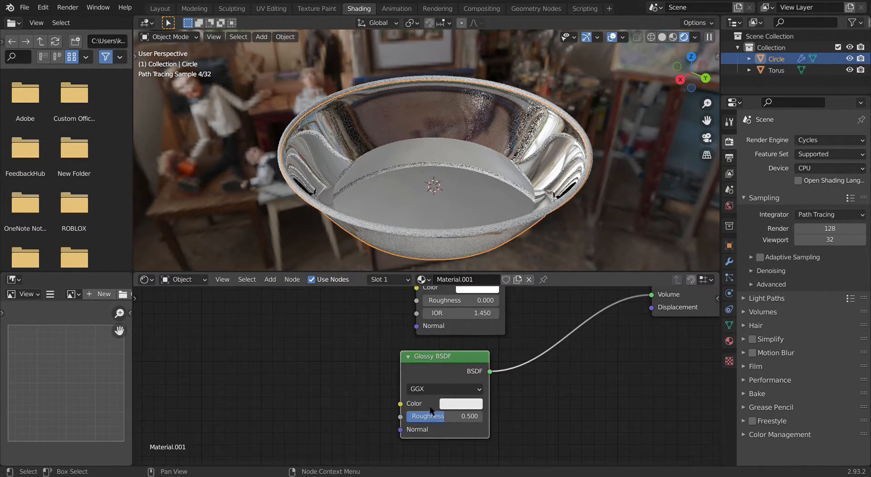
drag(445, 421, 439, 421)
click(447, 423)
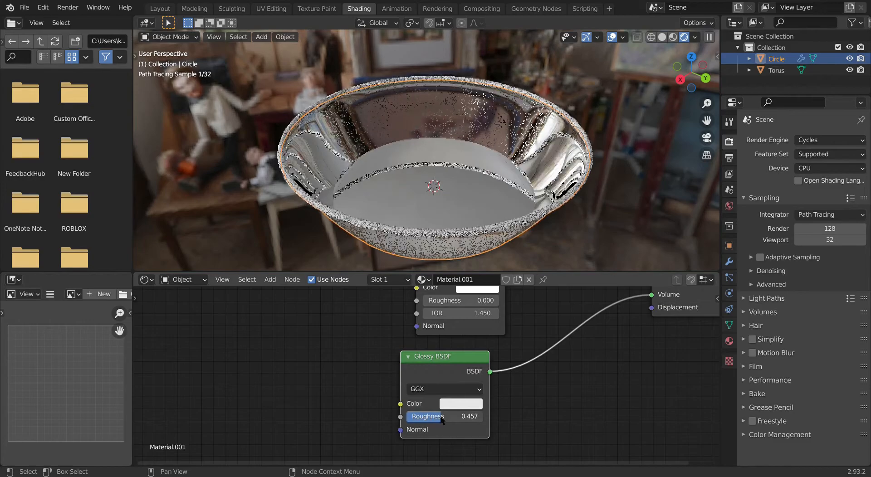
text(0.3)
key(Return)
- Set the Glass BSDF's IOR to 1.6
scroll(365, 388, up, 2)
middle_drag(365, 390, 349, 439)
middle_drag(346, 303, 333, 368)
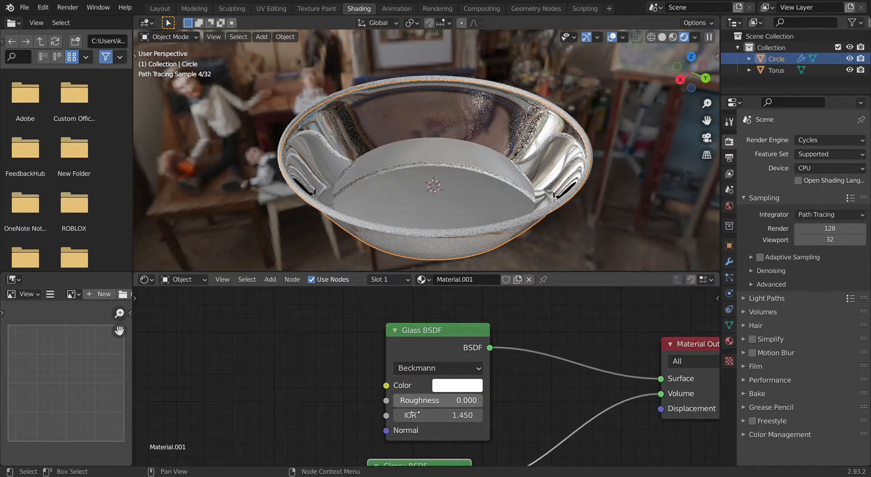
click(449, 420)
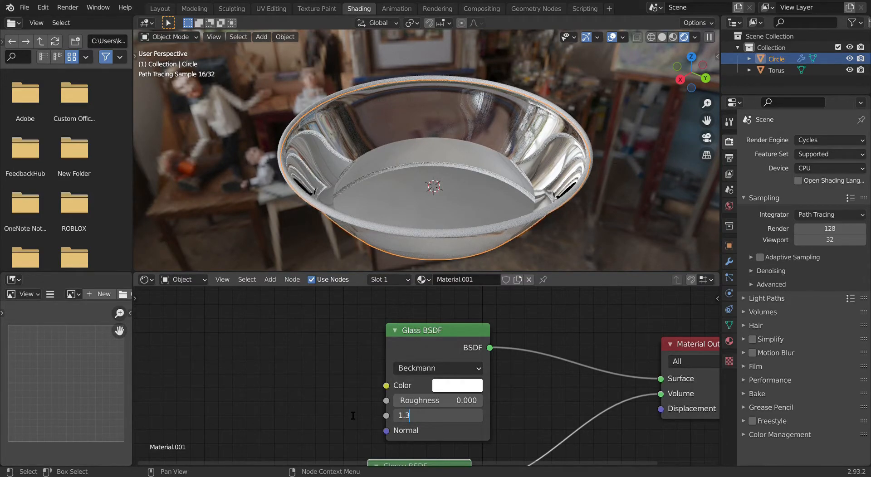
text(1.6)
key(Return)
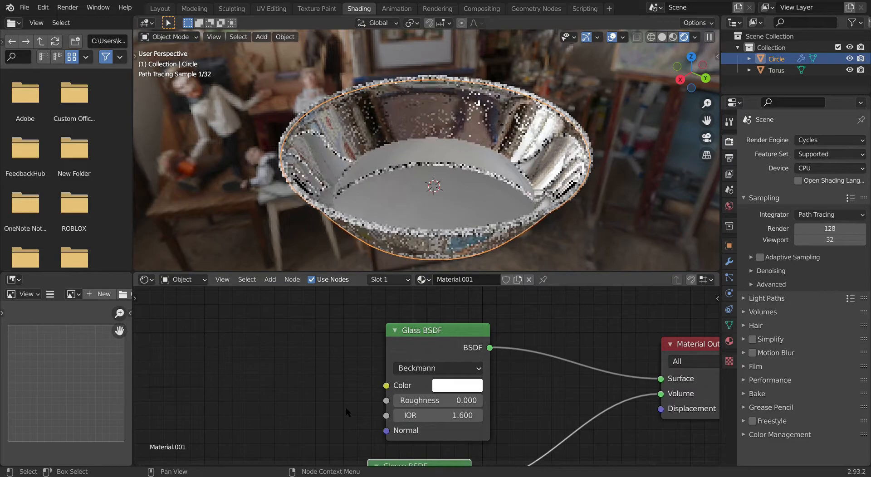
- Select the torus rim of the bowl and set the Cycles render device to GPU Compute
mouse_move(338, 207)
middle_down()
mouse_move(446, 122)
mouse_move(498, 105)
mouse_move(496, 114)
mouse_move(599, 119)
middle_up()
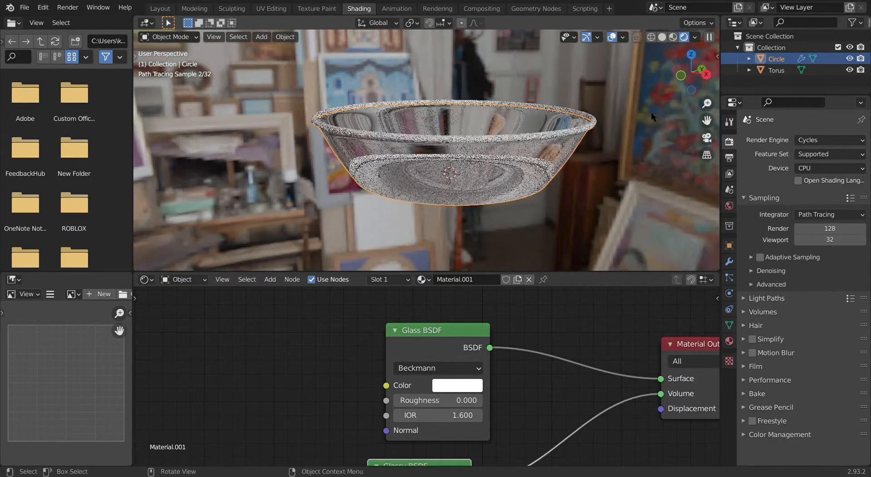
click(595, 119)
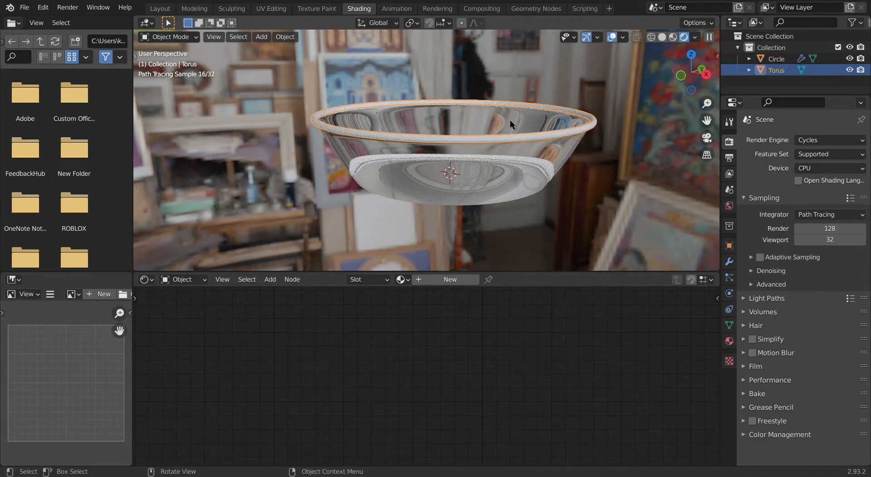
click(820, 168)
click(815, 194)
- Create a new material for the torus rim and set its base color to pink
click(449, 279)
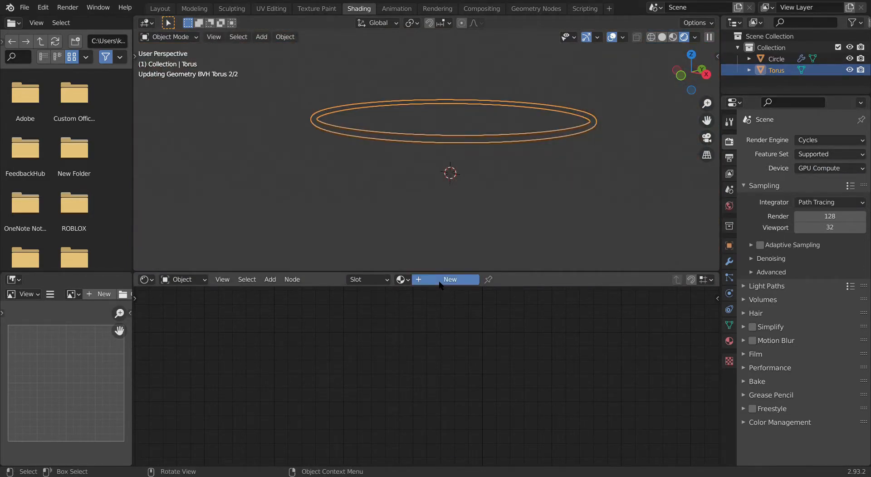
scroll(376, 354, down, 1)
middle_drag(399, 342, 277, 289)
scroll(362, 367, up, 1)
middle_drag(362, 368, 469, 326)
scroll(338, 357, up, 1)
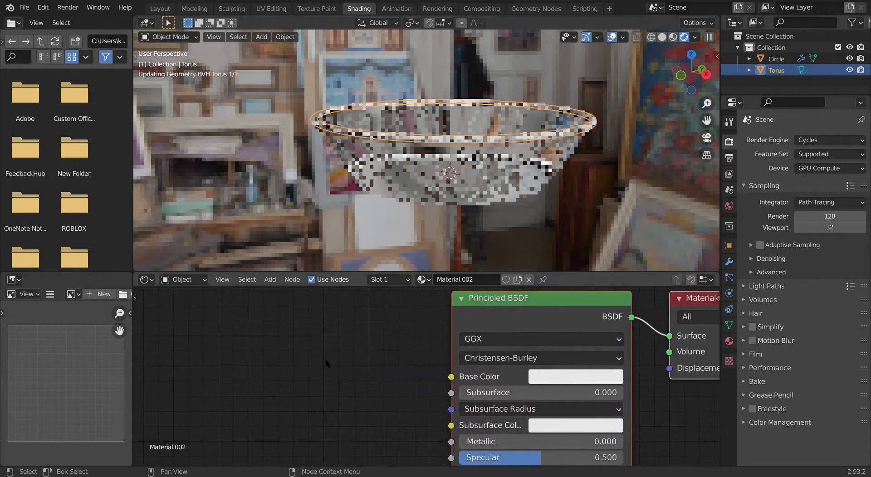
middle_drag(389, 355, 281, 357)
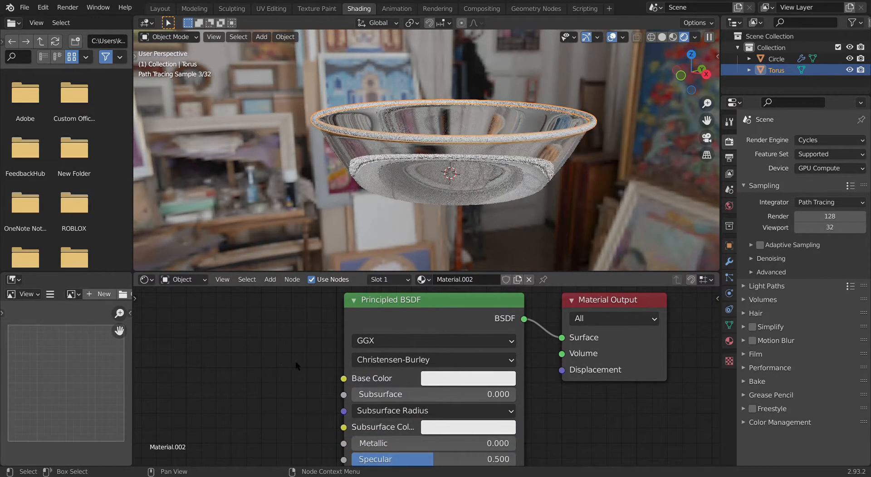
click(451, 378)
drag(486, 222, 493, 248)
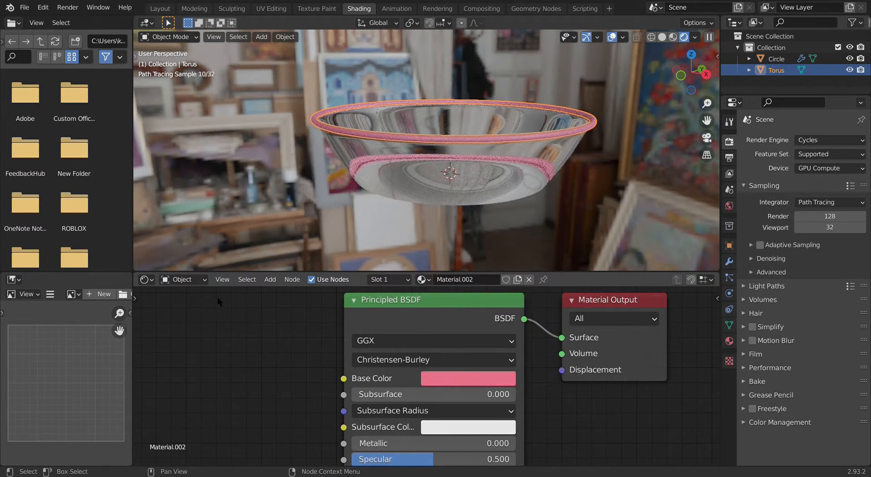
- Set the rim material's Metallic to 1 and its Roughness to about 0.33
scroll(298, 396, down, 5)
scroll(298, 395, up, 3)
click(408, 340)
text(1)
key(Return)
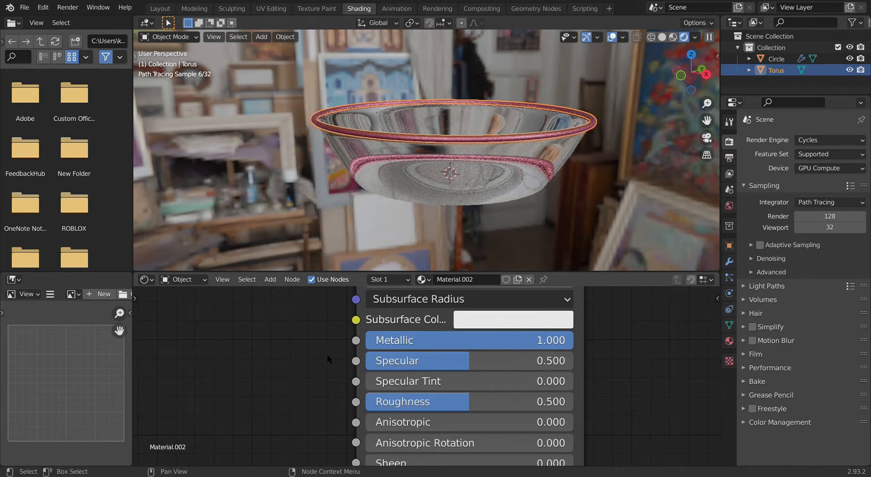
scroll(352, 403, down, 1)
mouse_move(432, 372)
mouse_down()
mouse_move(451, 378)
mouse_move(439, 377)
mouse_up()
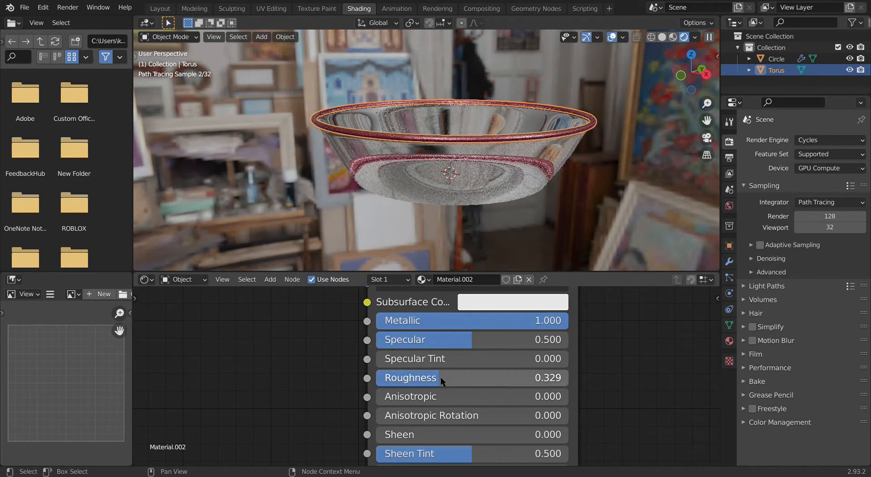
middle_drag(413, 155, 338, 171)
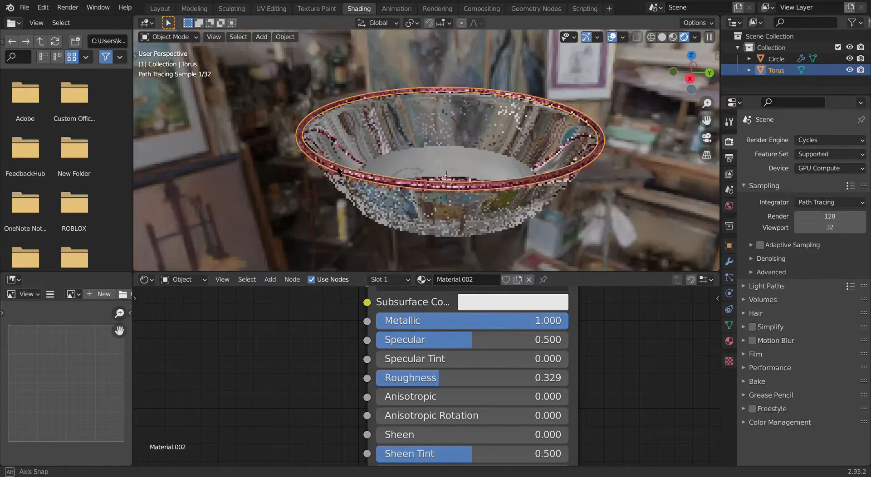
- Switch to the Layout workspace and add a UV sphere to the scene
click(156, 7)
scroll(270, 109, down, 5)
middle_drag(270, 109, 225, 77)
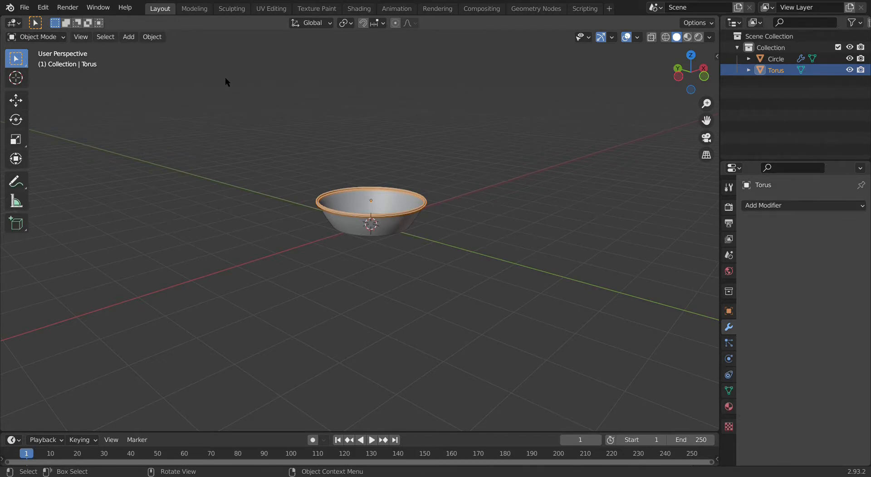
key(shift+a)
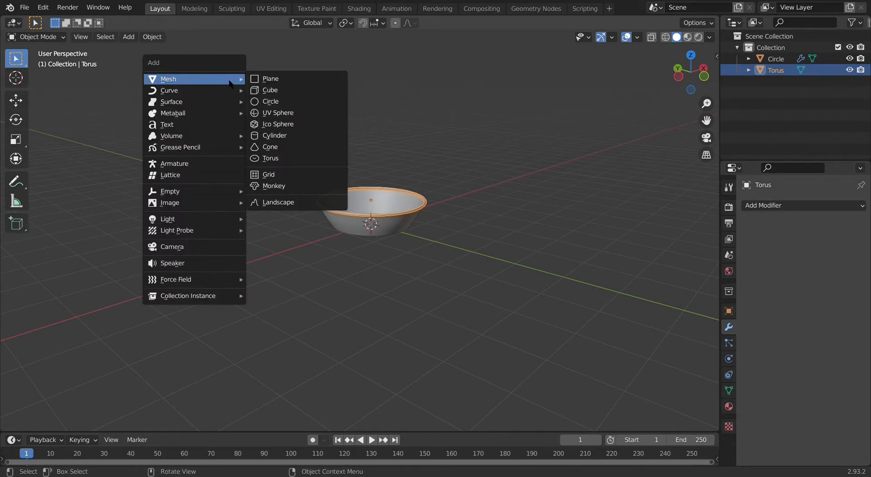
click(277, 114)
- Move the sphere up about 3.4 m along the Z axis so it sits above the bowl
middle_drag(277, 114, 326, 129)
key(g)
key(z)
click(330, 68)
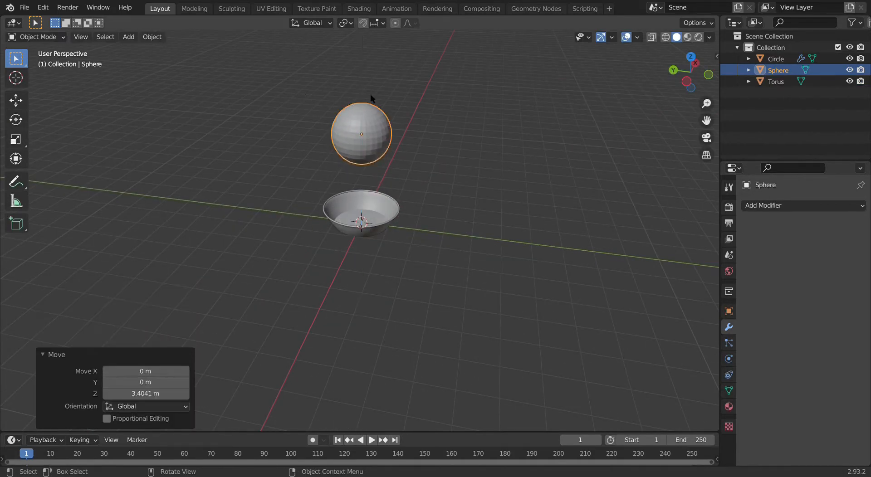
- Scale the sphere above the bowl down uniformly to about 0.3 of its size
key(s)
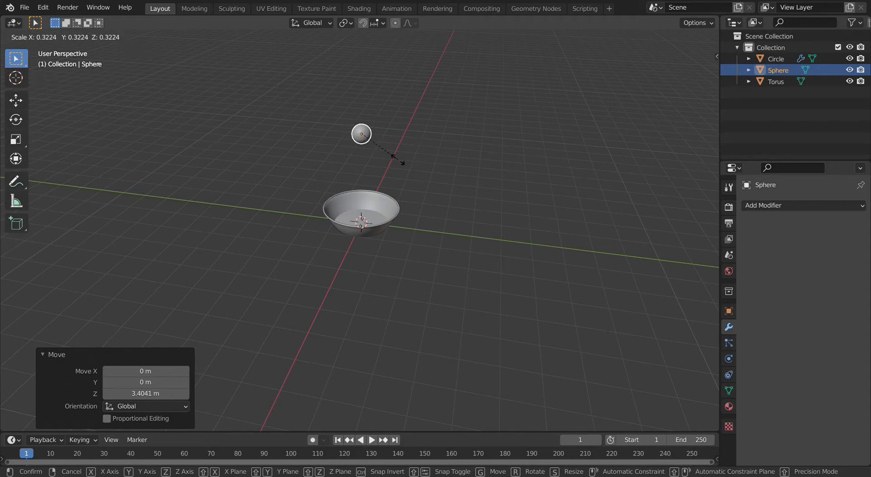
click(395, 156)
middle_drag(388, 152, 408, 216)
scroll(417, 101, up, 5)
scroll(417, 102, down, 3)
scroll(409, 190, up, 2)
- Apply smooth shading to the small sphere above the bowl
right_click(431, 80)
click(431, 78)
scroll(431, 78, up, 3)
middle_drag(431, 78, 333, 85)
scroll(398, 137, down, 3)
scroll(347, 99, up, 2)
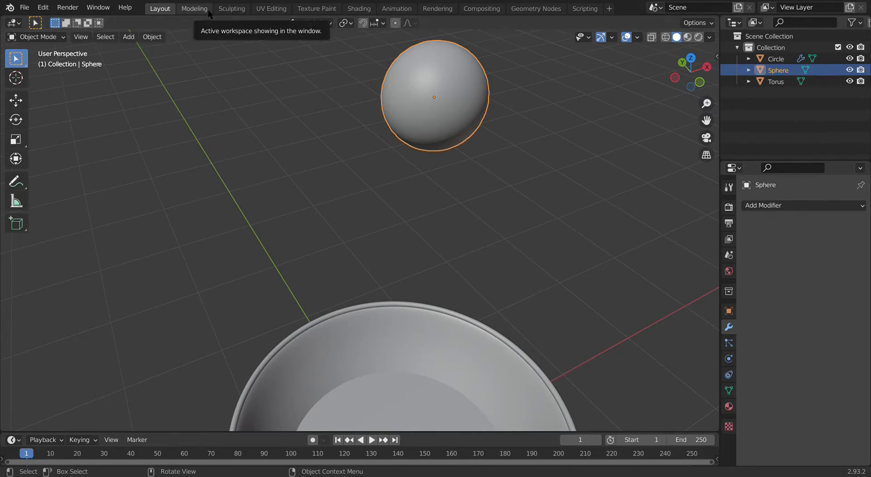
- In the Shading workspace, show the material preview and create a new material for the sphere
click(358, 8)
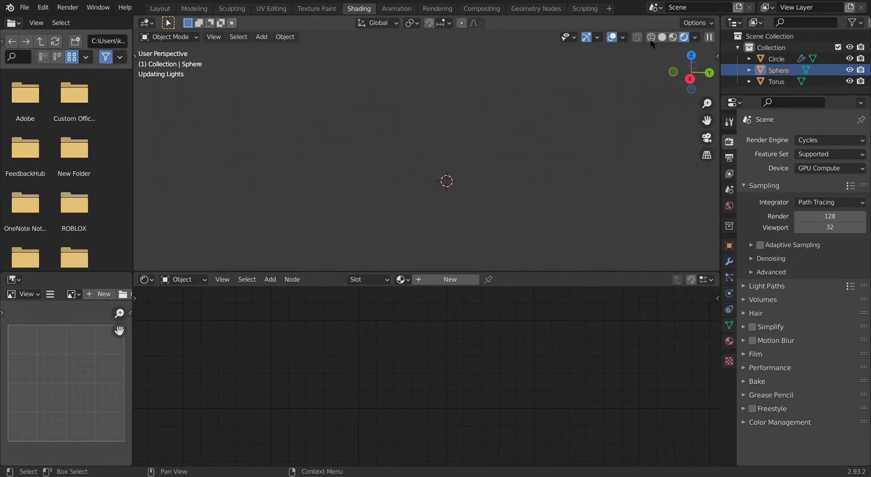
click(673, 37)
shift+middle_drag(367, 116, 366, 194)
scroll(364, 110, up, 2)
click(449, 280)
- Add an Image Texture node to the sphere's material and connect its Color output to the Principled BSDF's Base Color
scroll(282, 347, down, 4)
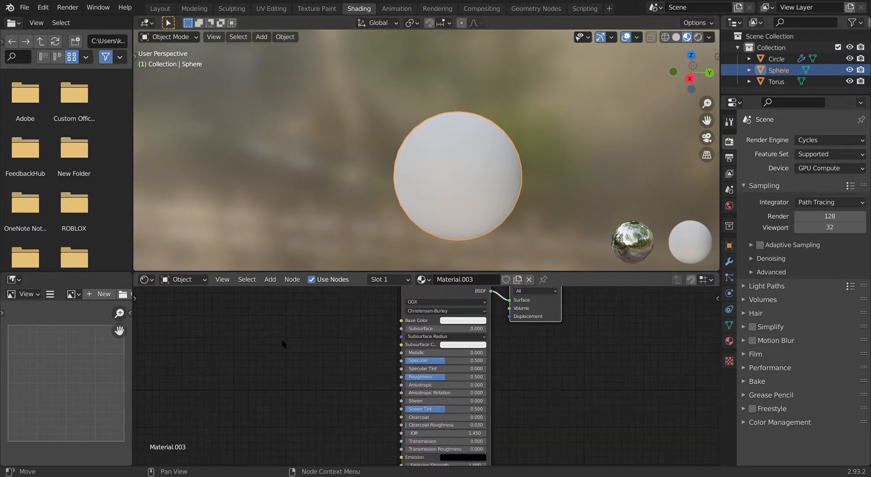
middle_drag(281, 347, 337, 465)
scroll(378, 311, up, 2)
middle_drag(378, 311, 419, 403)
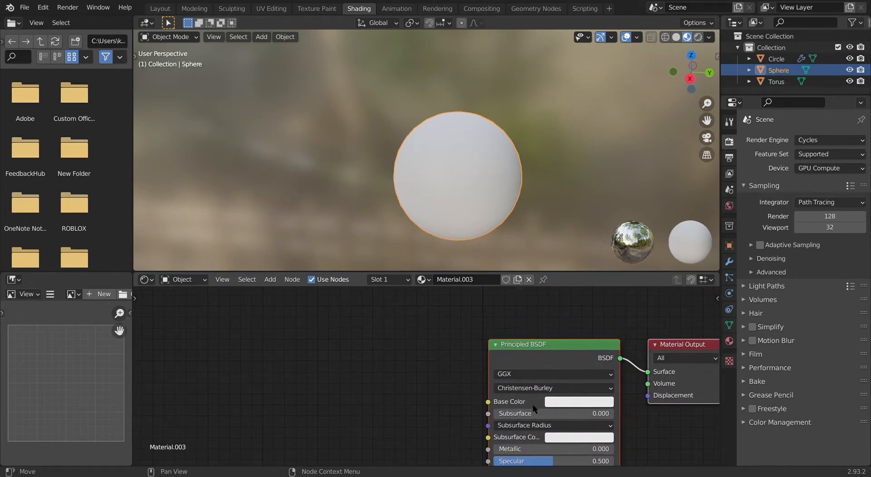
key(shift+a)
click(293, 358)
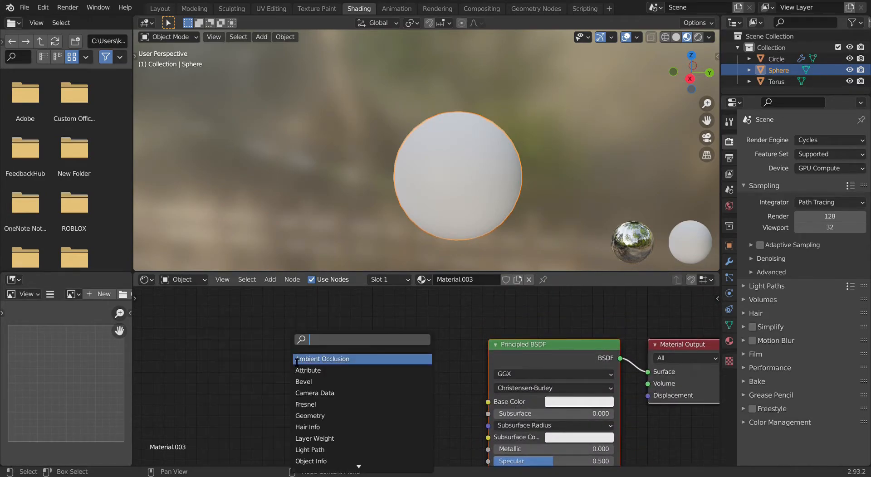
text(image)
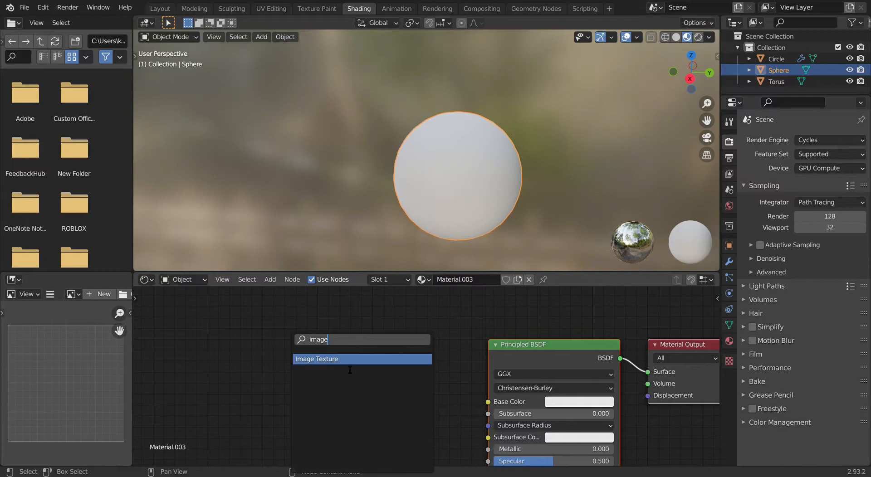
click(349, 358)
click(361, 350)
drag(434, 368, 486, 404)
drag(436, 377, 488, 402)
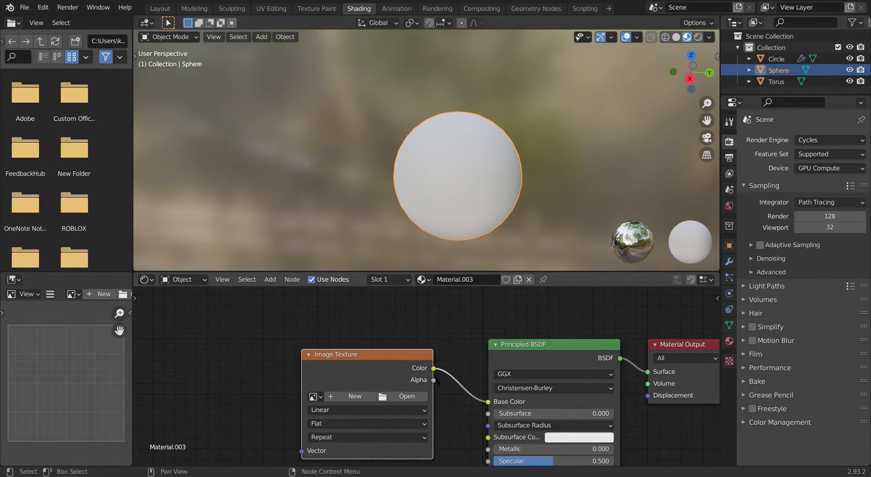
- Add a Bump node between the Image Texture and Principled BSDF nodes
scroll(437, 376, down, 3)
middle_drag(363, 388, 388, 325)
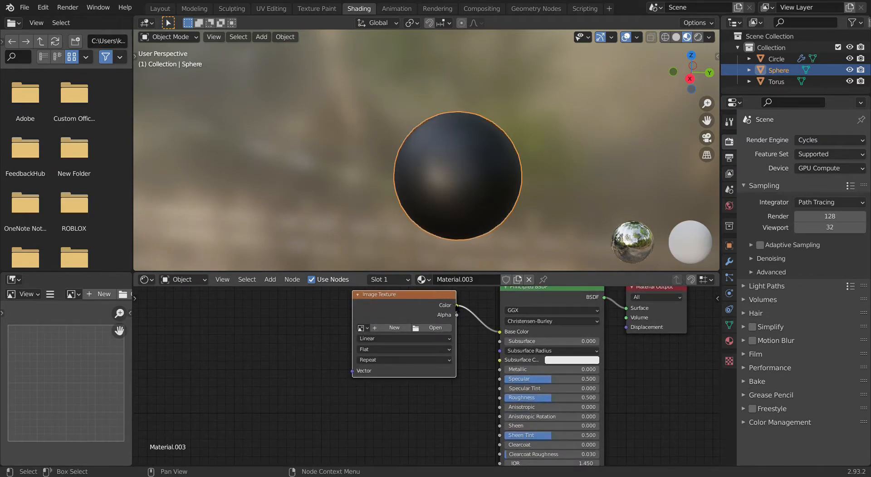
scroll(455, 406, down, 2)
middle_drag(383, 368, 410, 331)
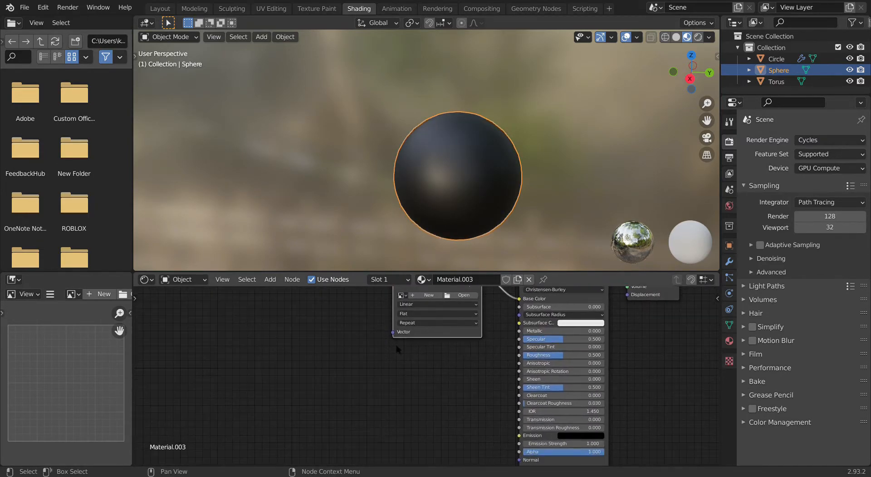
middle_drag(389, 381, 402, 444)
scroll(403, 443, down, 2)
drag(420, 347, 368, 342)
key(shift+a)
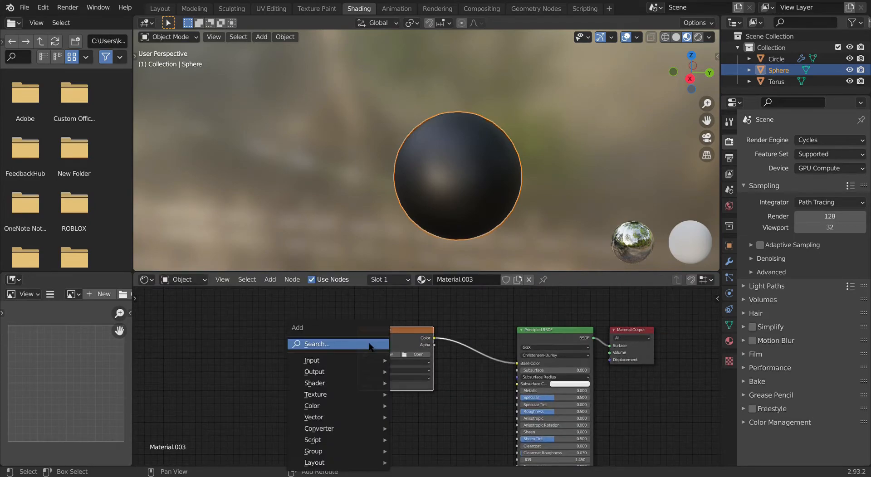
click(368, 343)
text(bum)
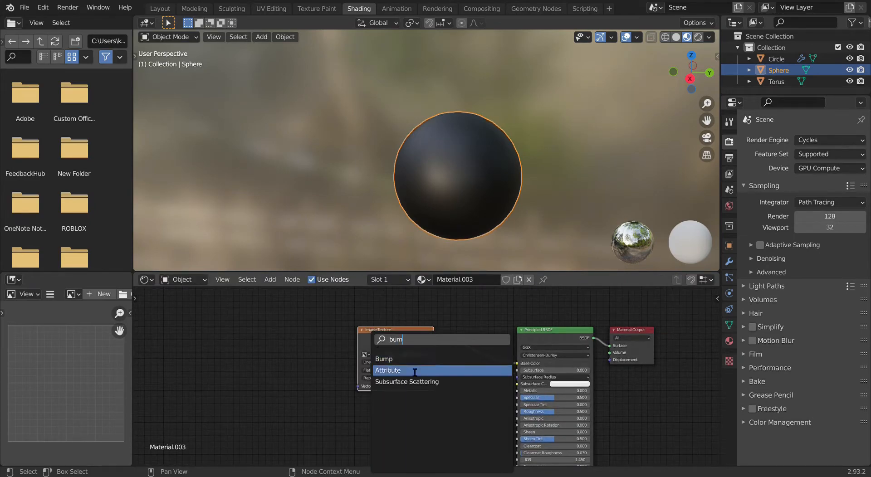
click(413, 359)
click(459, 416)
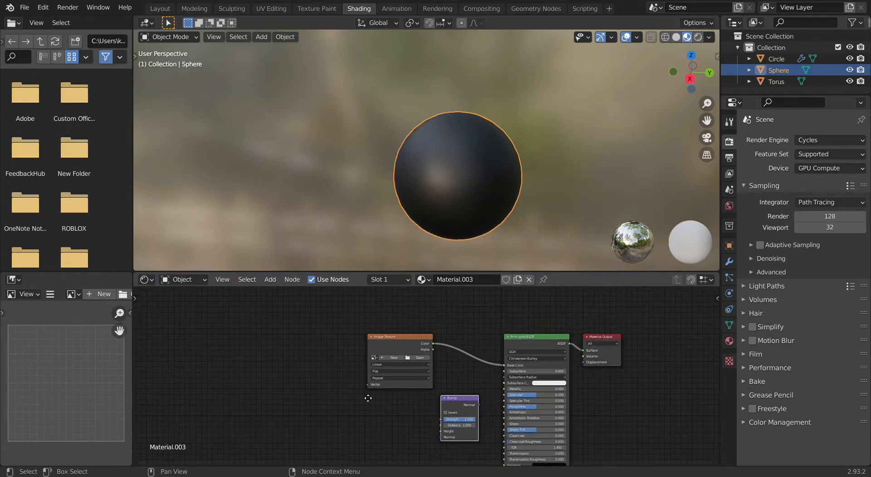
- Connect the image's Color to the Bump node's Height and the Bump's Normal output to the Principled BSDF's Normal
shift+scroll(409, 333, down, 4)
drag(479, 333, 504, 411)
middle_drag(403, 363, 454, 453)
drag(486, 363, 492, 450)
drag(508, 418, 518, 424)
drag(425, 360, 346, 350)
drag(517, 424, 493, 420)
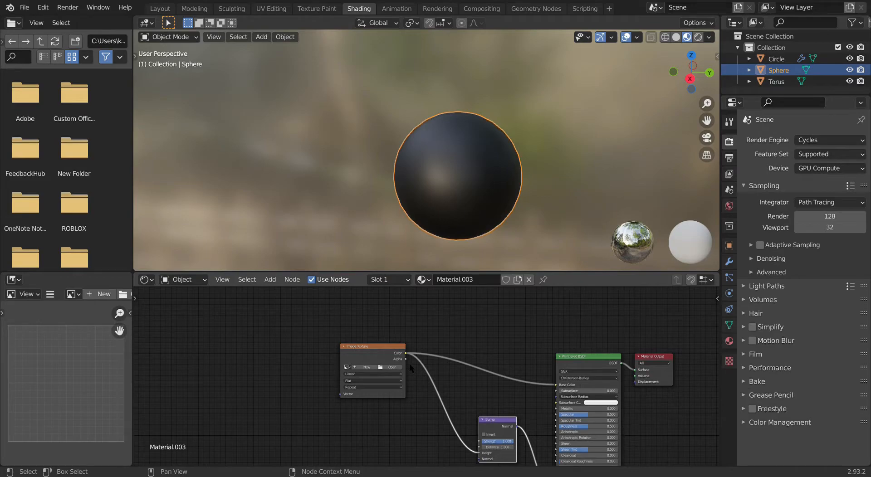
- Load the strawberry-candy-swirl image into the Image Texture node of the sphere's material
click(397, 367)
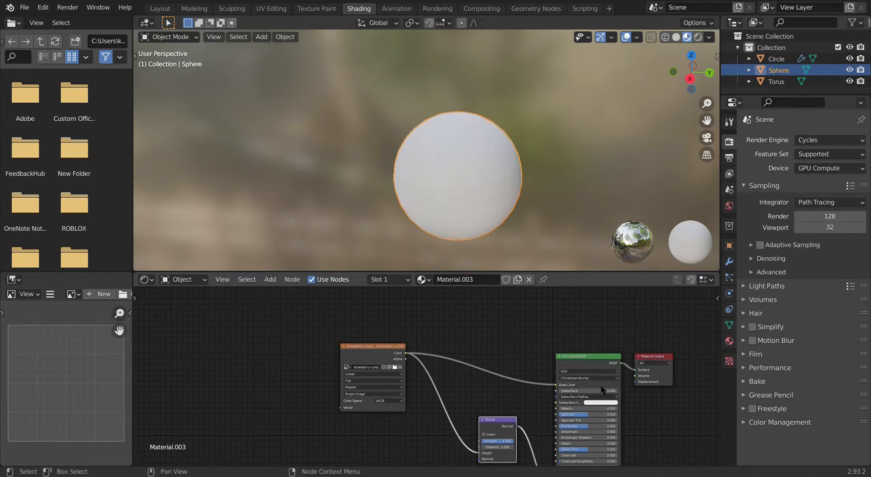
scroll(497, 196, down, 2)
middle_drag(497, 197, 466, 181)
scroll(497, 194, up, 6)
scroll(505, 195, down, 5)
scroll(476, 187, up, 5)
- Set the Bump node's Strength to 0.027
middle_drag(331, 407, 290, 262)
scroll(381, 337, up, 3)
middle_drag(391, 331, 351, 398)
scroll(367, 408, up, 4)
scroll(349, 364, up, 3)
scroll(422, 386, up, 1)
drag(451, 356, 384, 356)
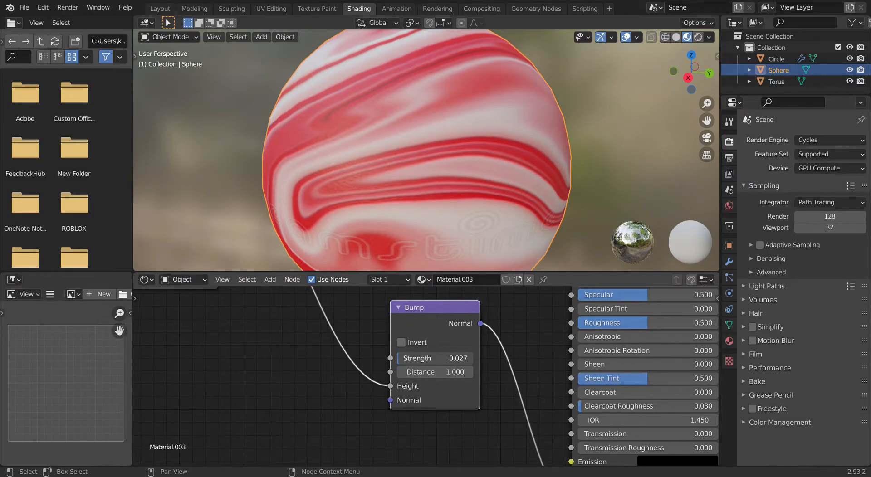
- Reapply smooth shading to the candy-textured sphere
middle_drag(280, 205, 470, 171)
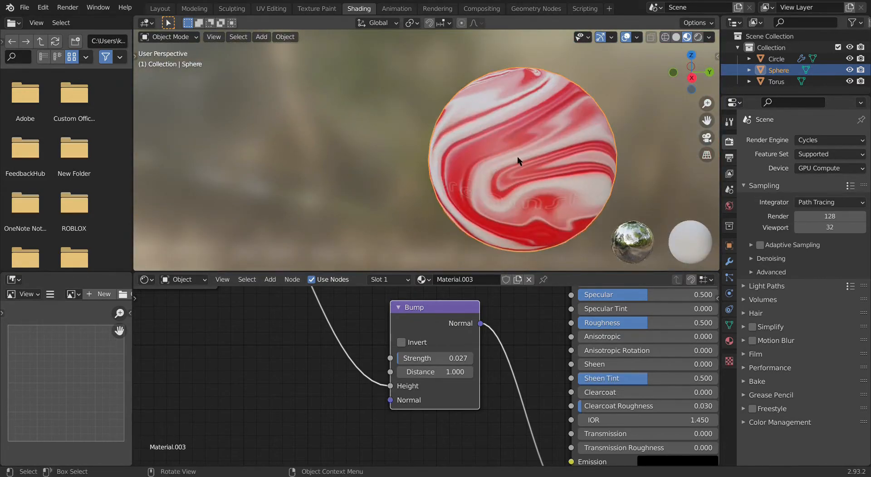
right_click(522, 120)
click(521, 119)
scroll(521, 118, up, 5)
scroll(481, 134, down, 6)
mouse_move(520, 118)
middle_down()
mouse_move(481, 134)
mouse_move(505, 113)
middle_up()
- Add a Subdivision Surface modifier to the sphere and set its viewport level to 2
click(729, 262)
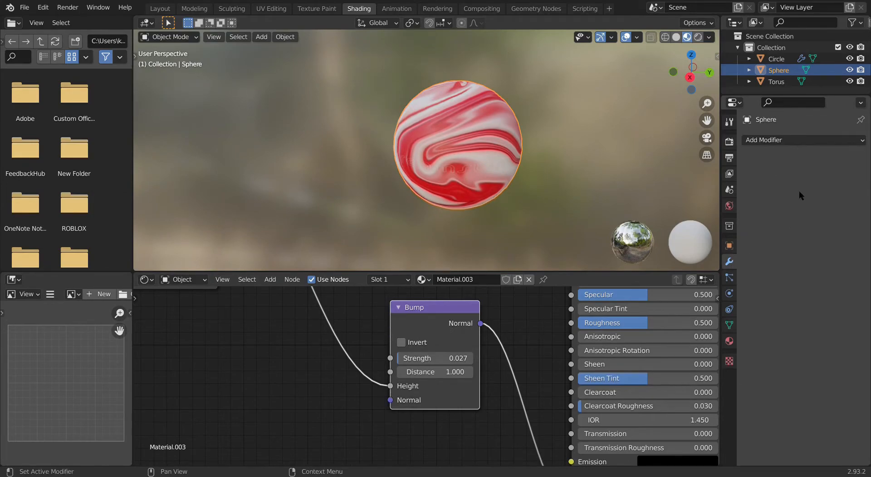
click(798, 140)
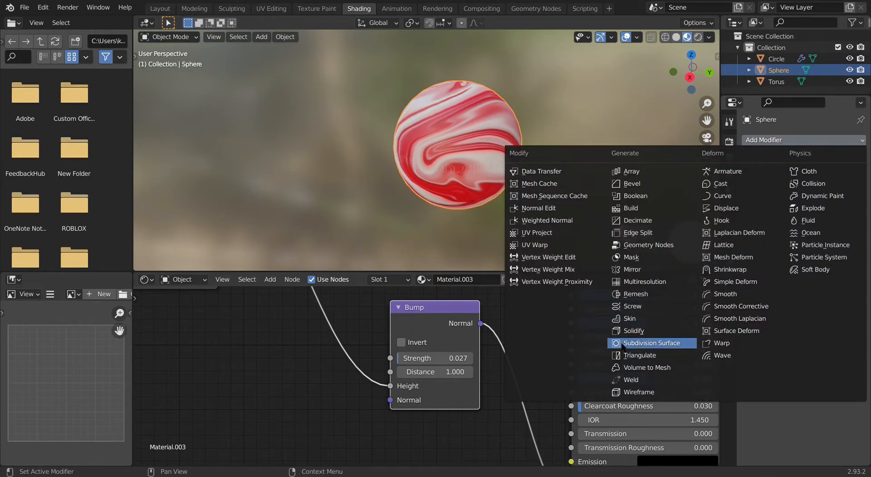
click(652, 343)
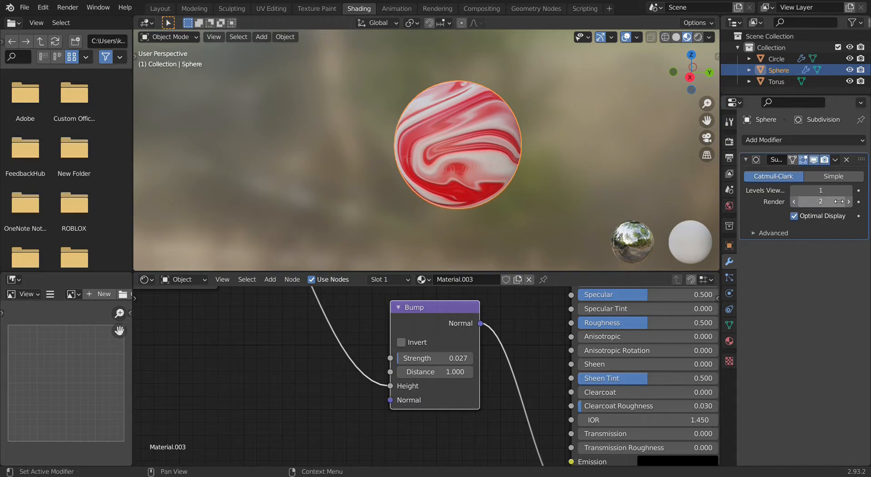
click(848, 190)
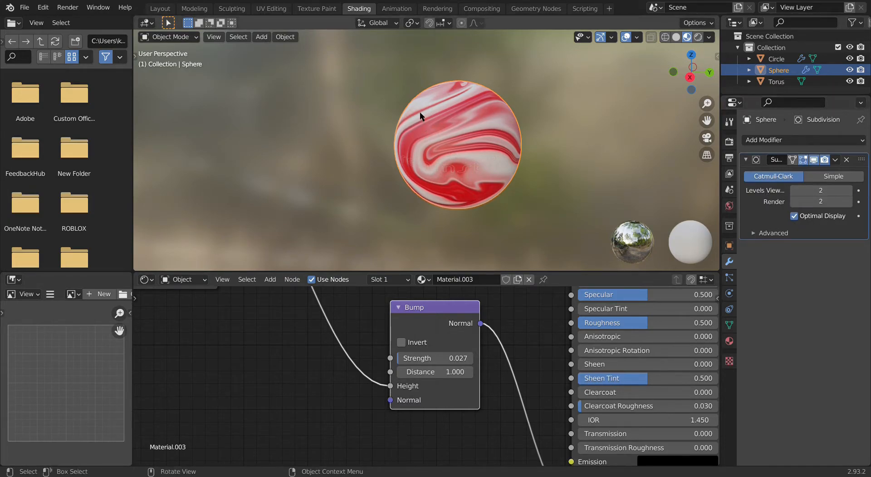
middle_drag(440, 80, 429, 90)
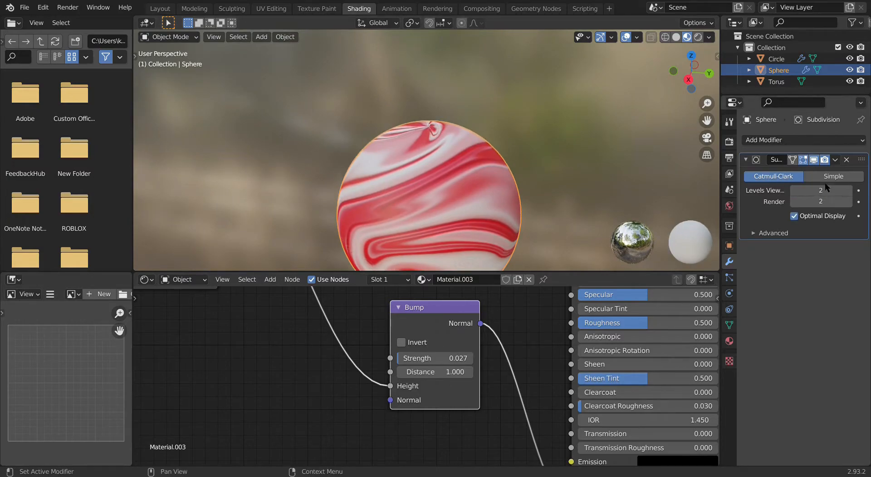
- Apply the Subdivision Surface modifier to the sphere's mesh
click(835, 160)
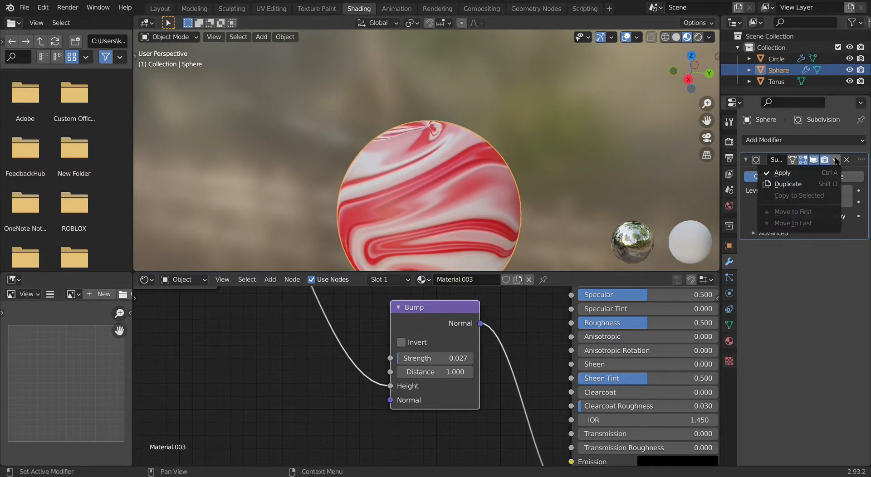
click(785, 171)
scroll(483, 116, down, 3)
middle_drag(480, 115, 408, 72)
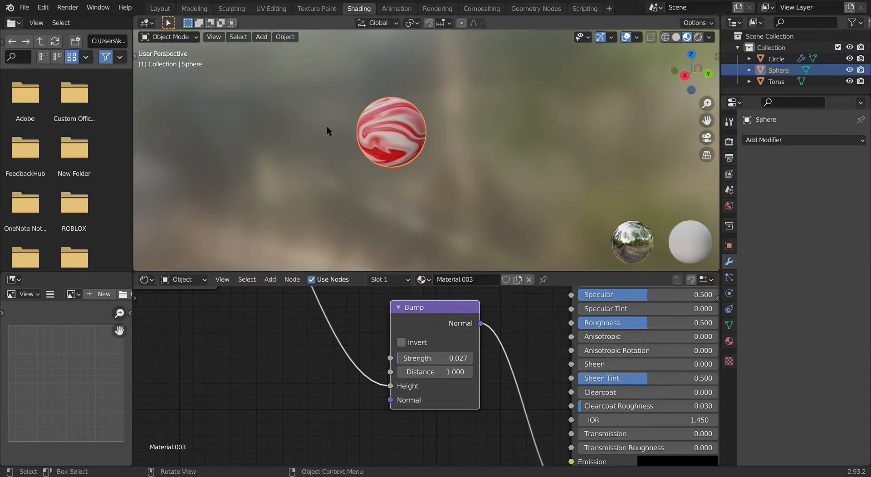
middle_drag(340, 129, 385, 151)
scroll(384, 150, up, 5)
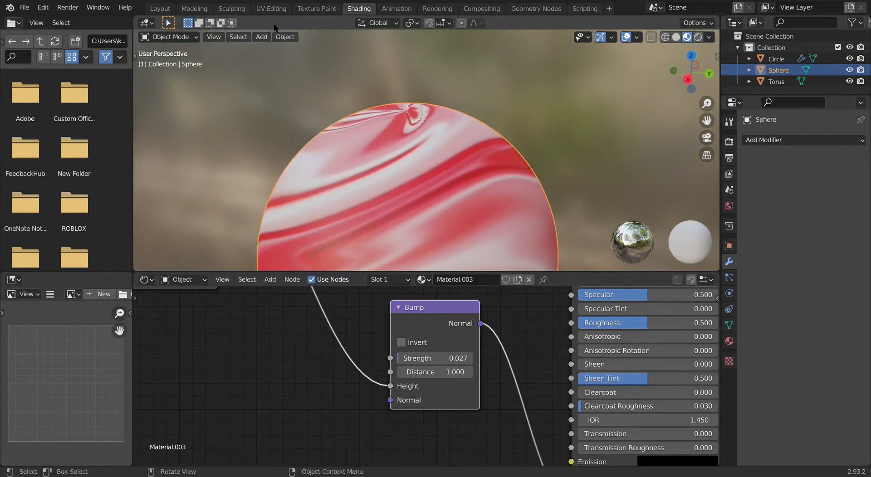
click(270, 8)
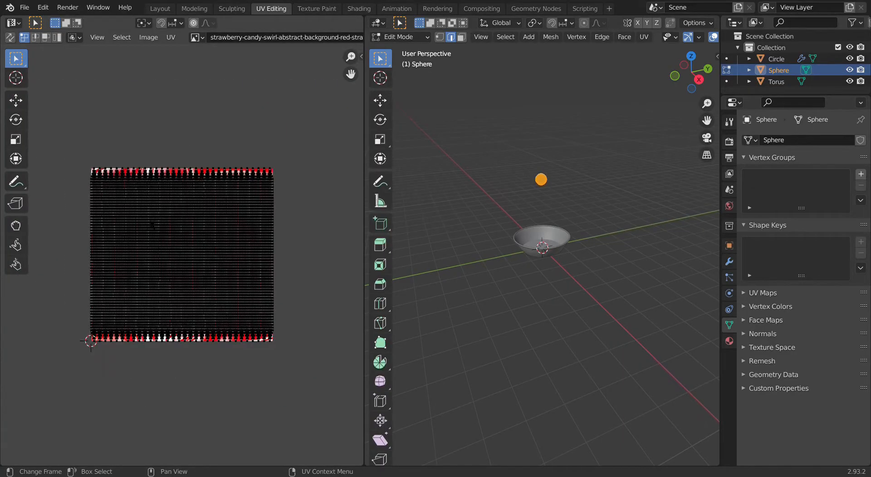
key(a)
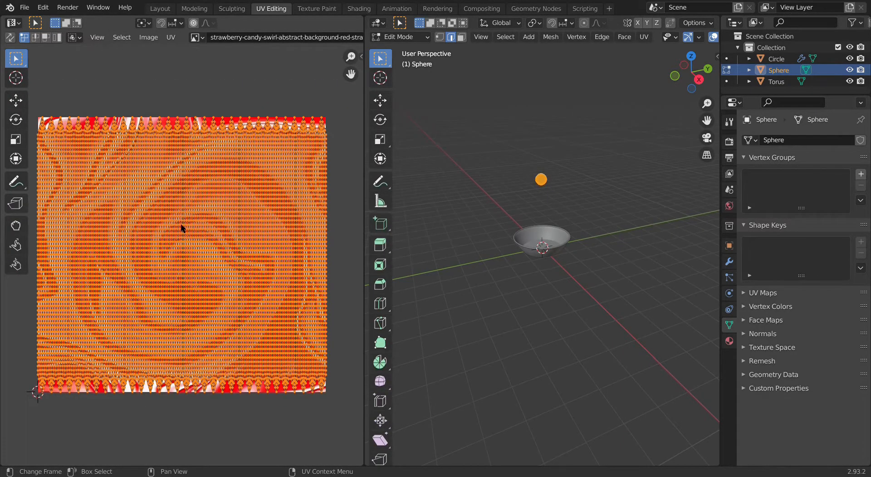
key(r)
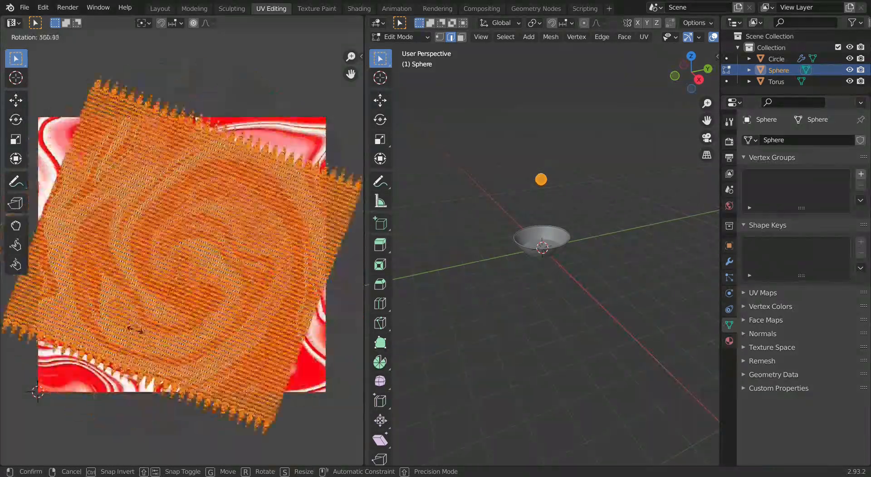
right_click(140, 234)
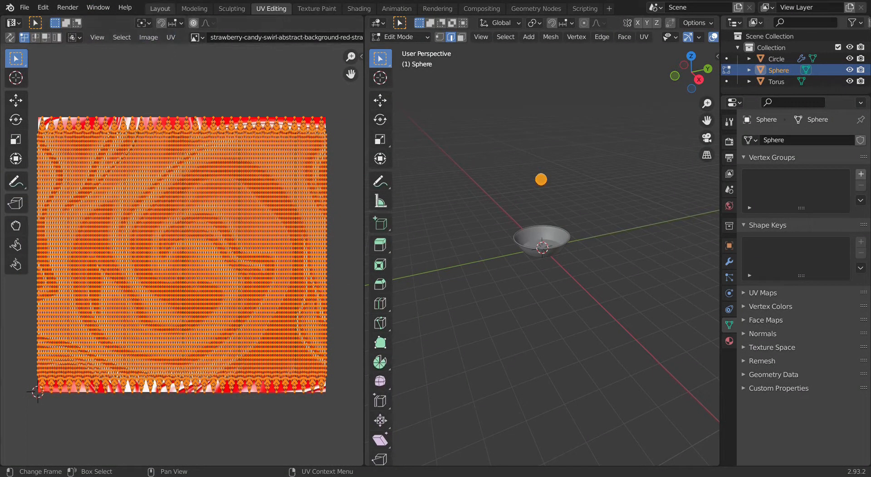
- Return to the Layout workspace and view the sphere and bowl from the top
click(160, 9)
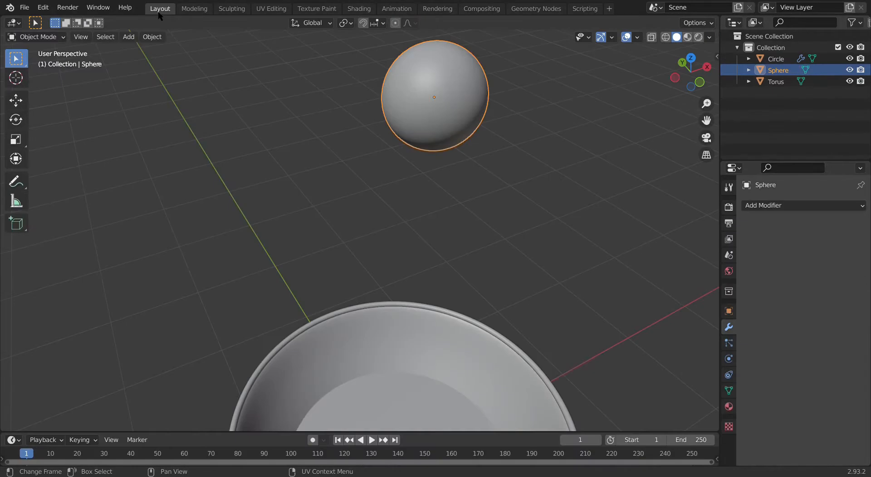
middle_drag(371, 273, 406, 336)
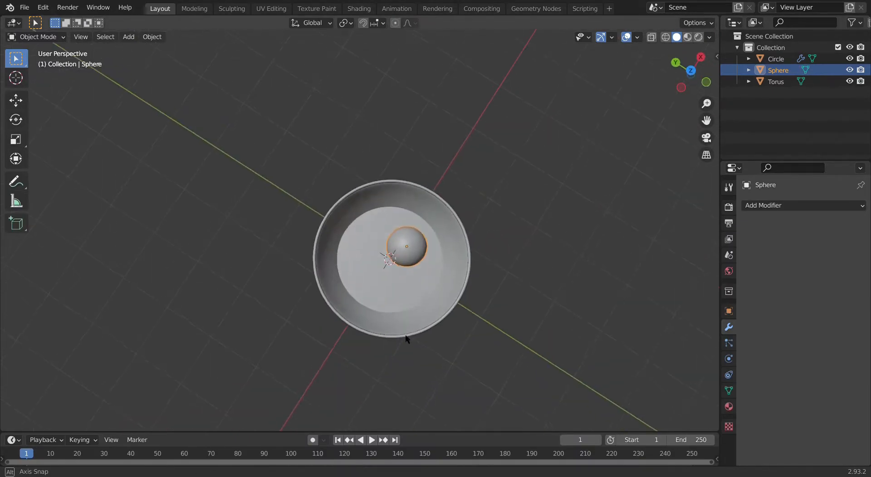
click(690, 70)
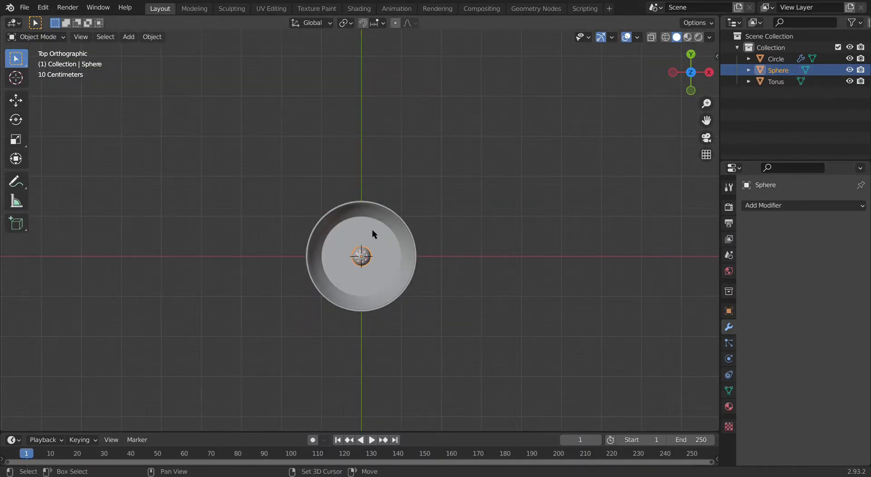
- Try duplicating the sphere in the horizontal plane toward the bowl's edge, and delete the copy
key(shift+d)
key(shift+z)
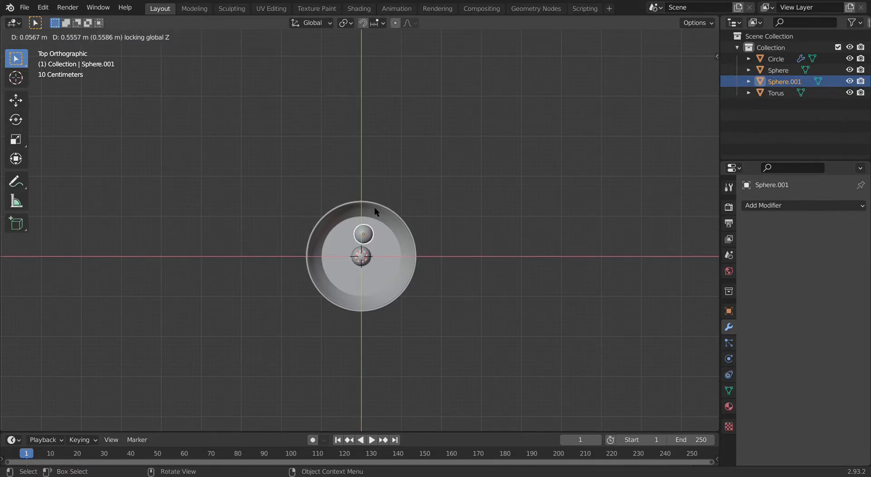
click(374, 206)
key(Delete)
- Show the scene in material preview and select the glass bowl
middle_drag(374, 207, 443, 229)
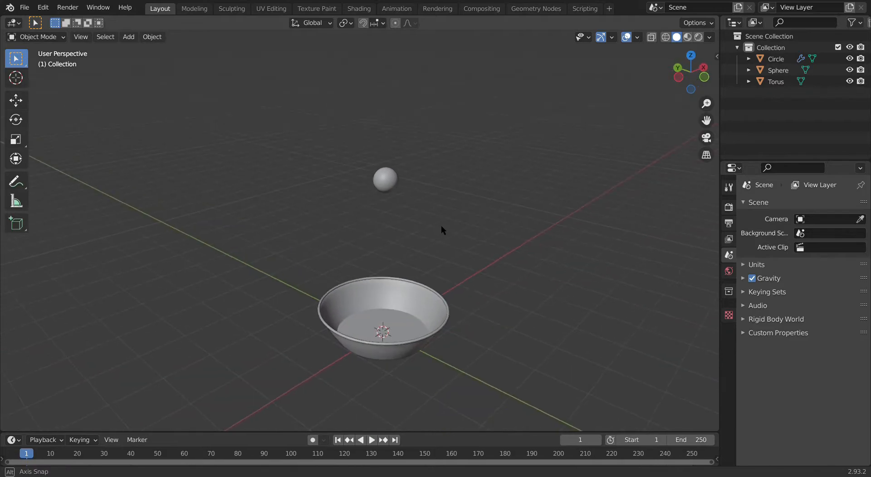
click(687, 37)
mouse_move(365, 344)
middle_down()
mouse_move(367, 208)
mouse_move(388, 232)
middle_up()
click(389, 232)
scroll(405, 281, up, 4)
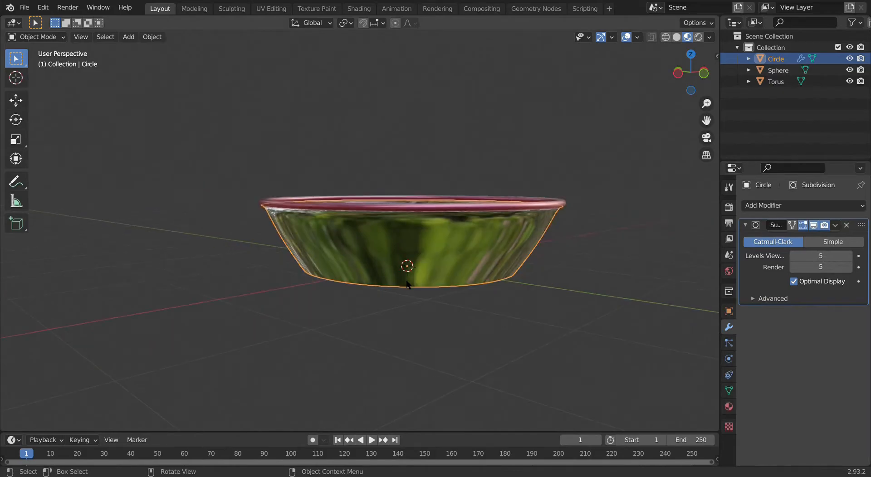
- Add rigid body physics to the glass bowl and set its type to Passive
click(729, 374)
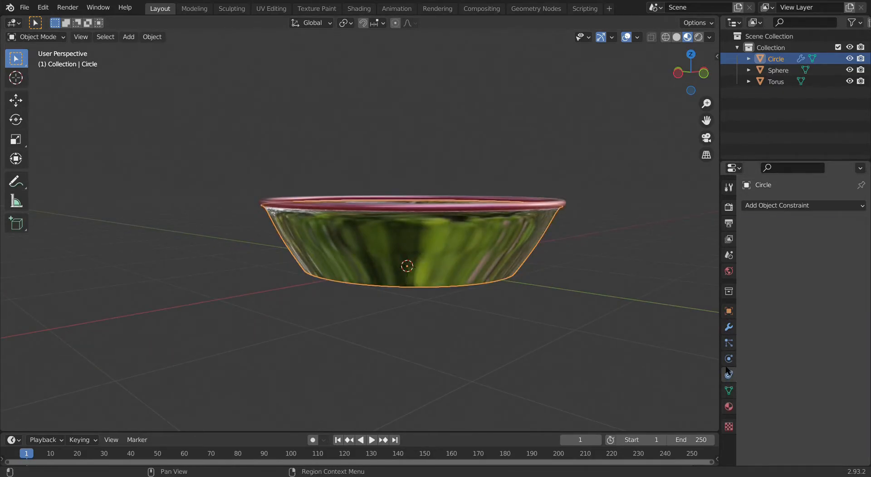
click(725, 392)
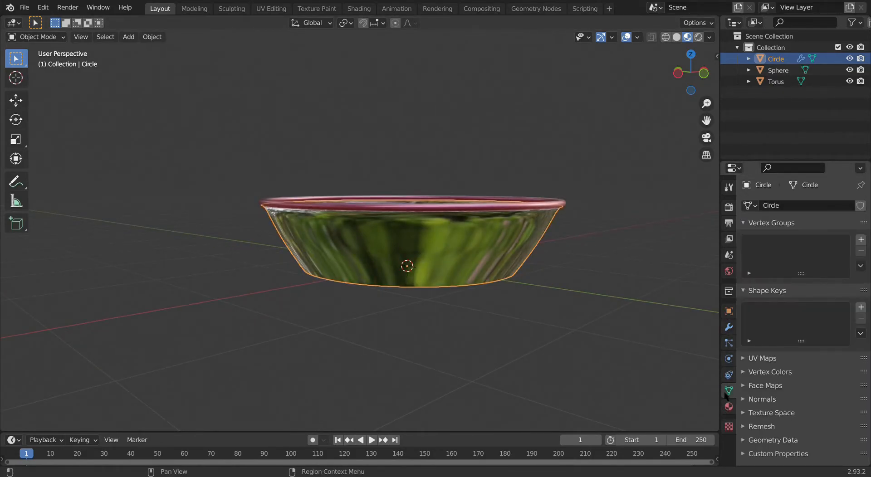
click(729, 407)
click(728, 374)
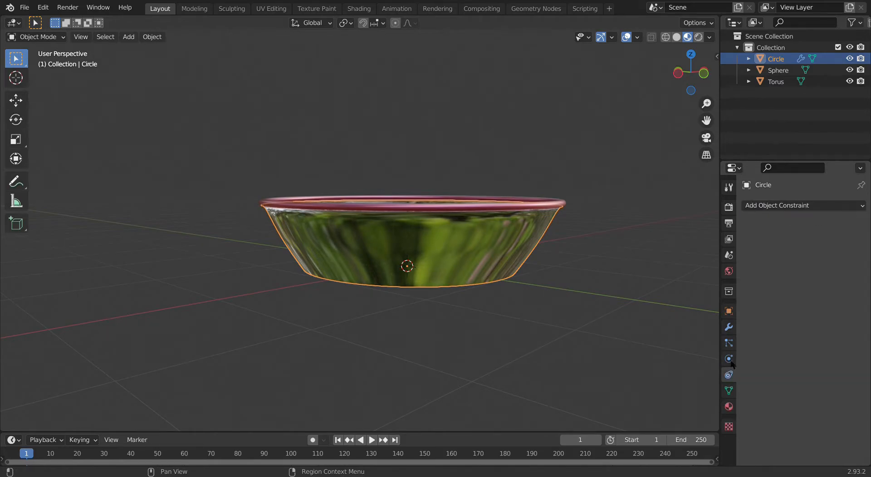
click(728, 358)
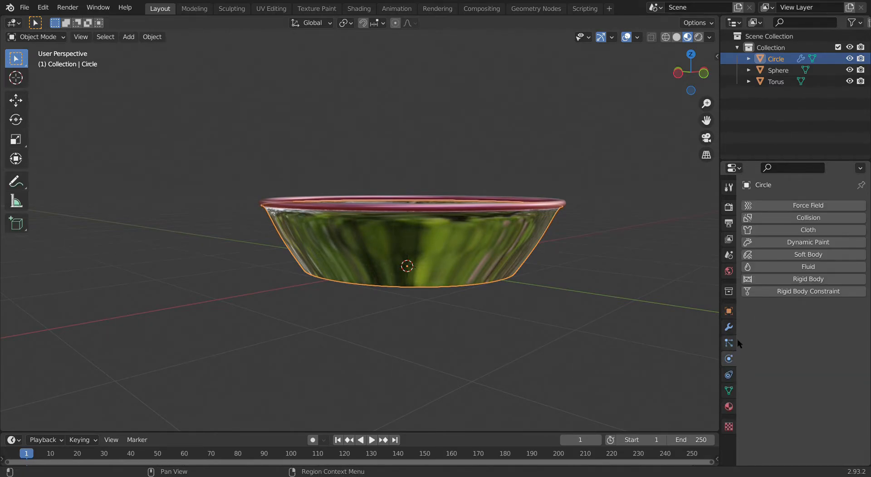
click(787, 277)
scroll(787, 278, down, 2)
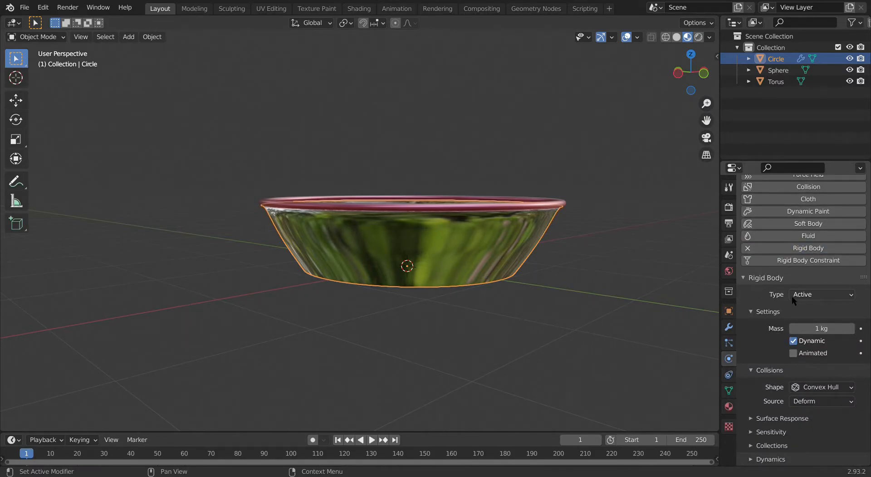
click(790, 296)
click(797, 322)
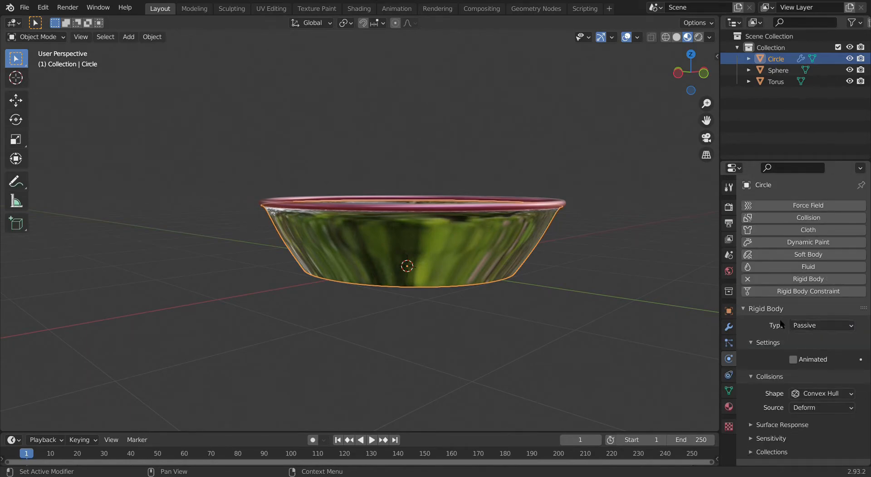
- Select the candy sphere above the bowl
middle_drag(355, 260, 357, 225)
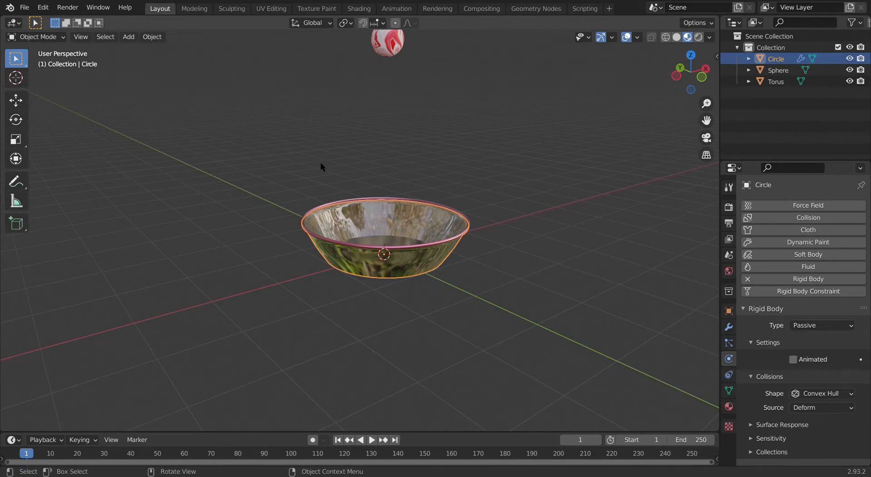
click(375, 44)
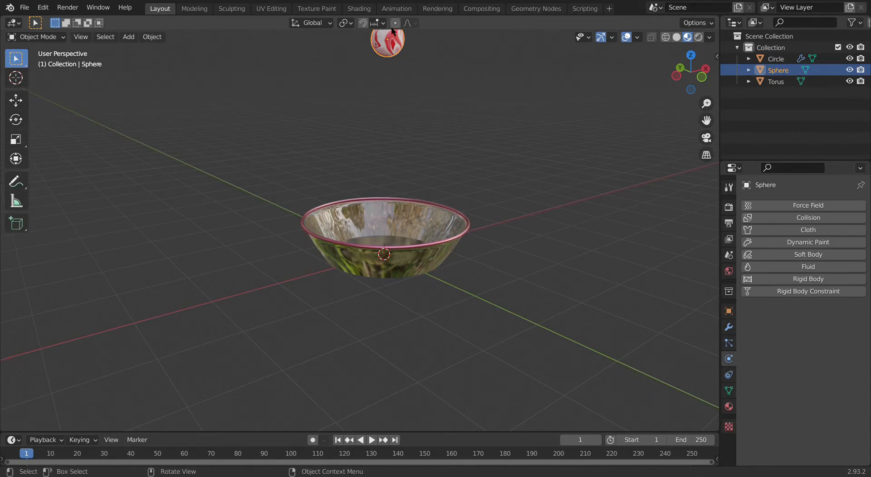
click(777, 291)
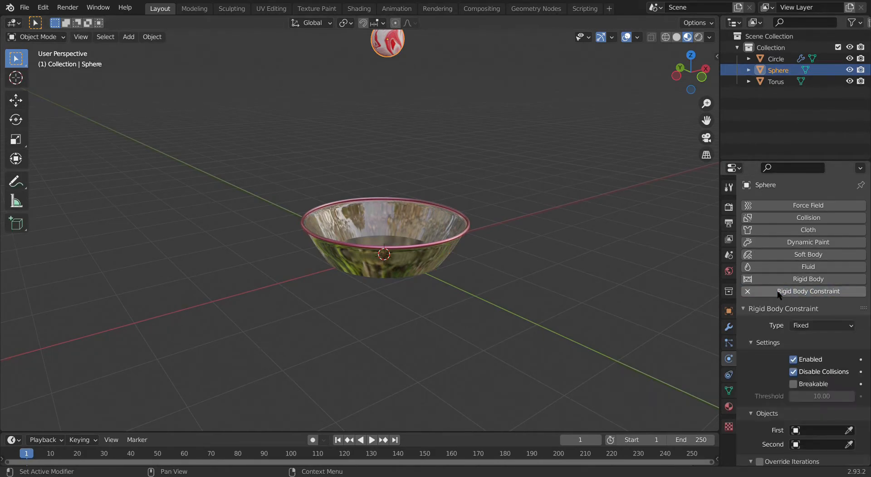
click(793, 326)
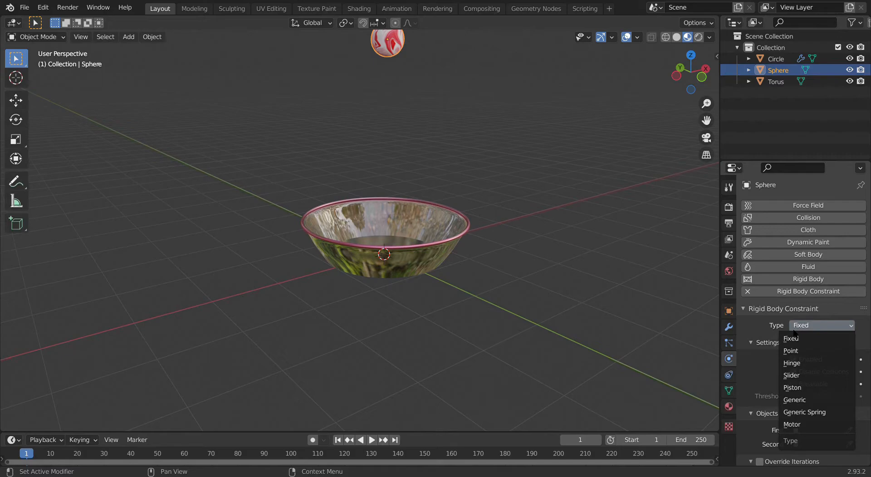
scroll(778, 332, down, 1)
click(778, 273)
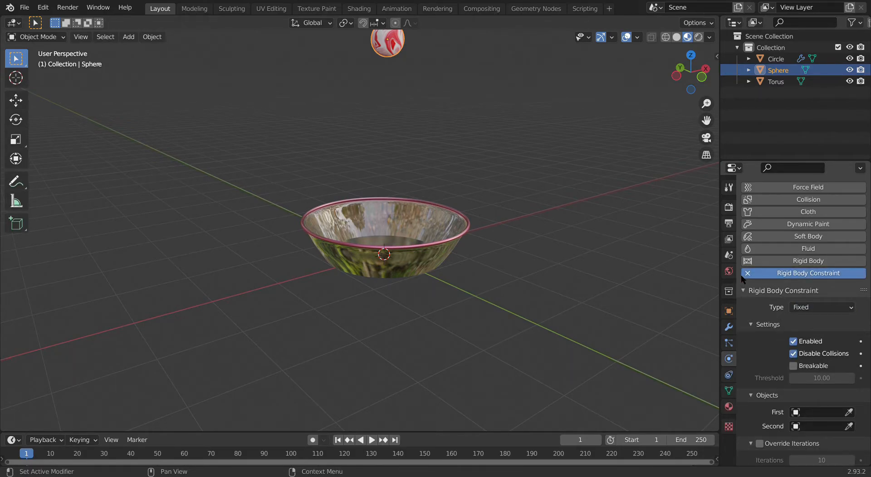
- Add rigid body physics of type Active to the candy sphere
click(775, 279)
click(793, 325)
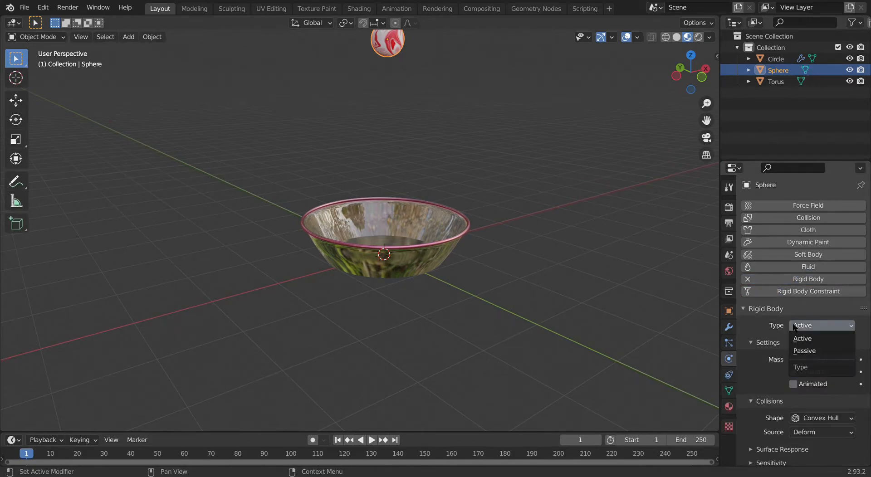
click(794, 336)
scroll(792, 335, down, 2)
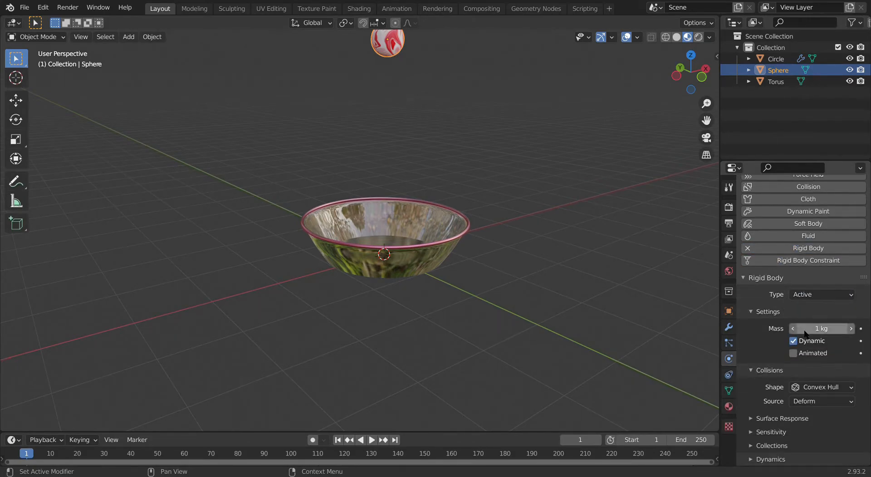
- Play the rigid body simulation, stop it once the sphere reaches the bowl, and examine the contact up close
middle_drag(166, 133, 227, 161)
scroll(227, 161, up, 4)
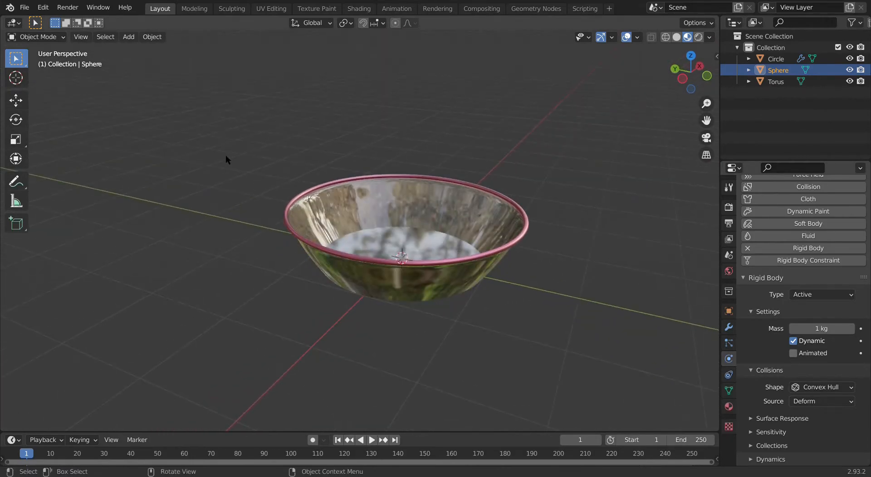
key(space)
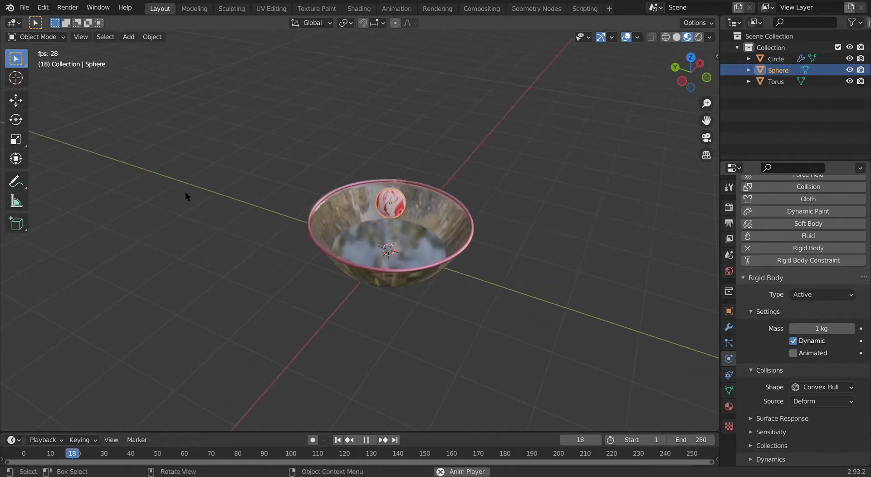
scroll(195, 196, up, 3)
key(space)
middle_drag(189, 189, 286, 186)
middle_drag(401, 197, 352, 206)
scroll(496, 208, up, 5)
- Set the glass bowl's rigid body collision shape to Mesh
click(536, 271)
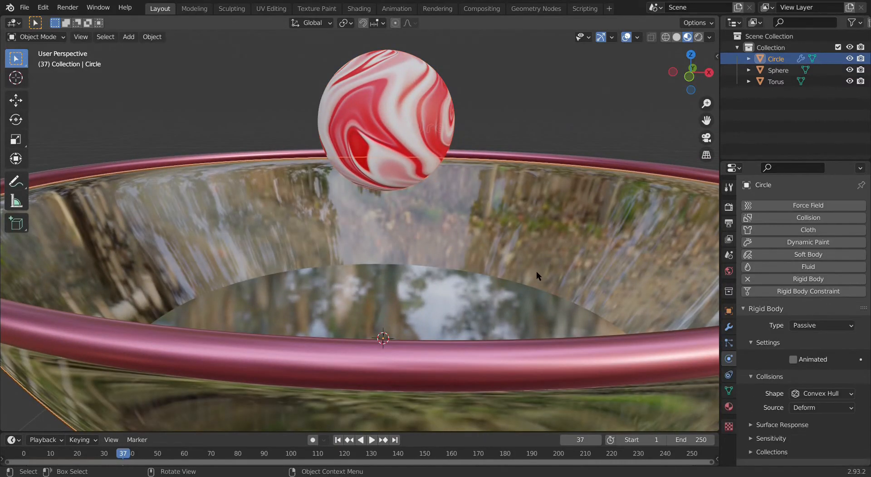
click(808, 396)
scroll(438, 209, down, 6)
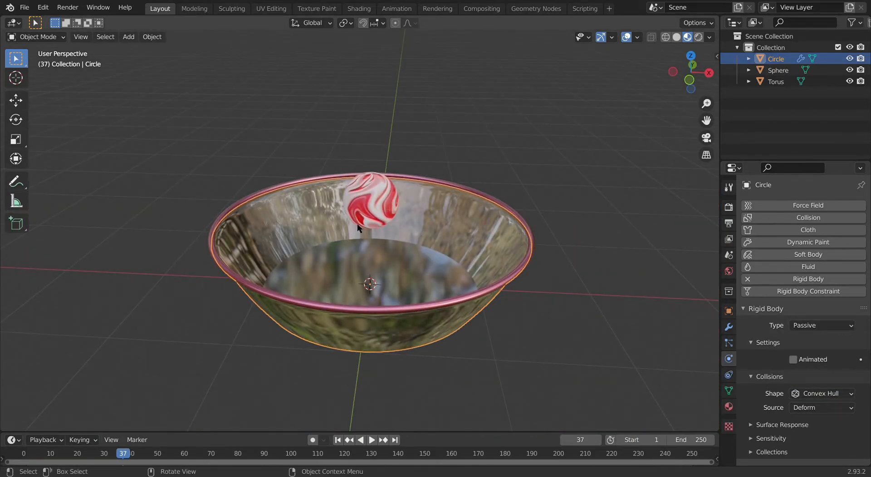
scroll(357, 223, up, 2)
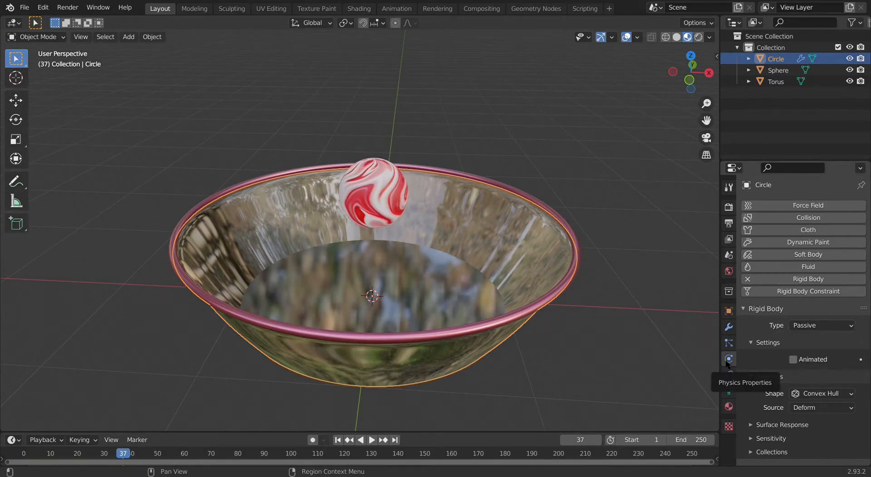
mouse_move(459, 292)
middle_down()
mouse_move(431, 287)
mouse_move(455, 276)
middle_up()
scroll(433, 282, up, 3)
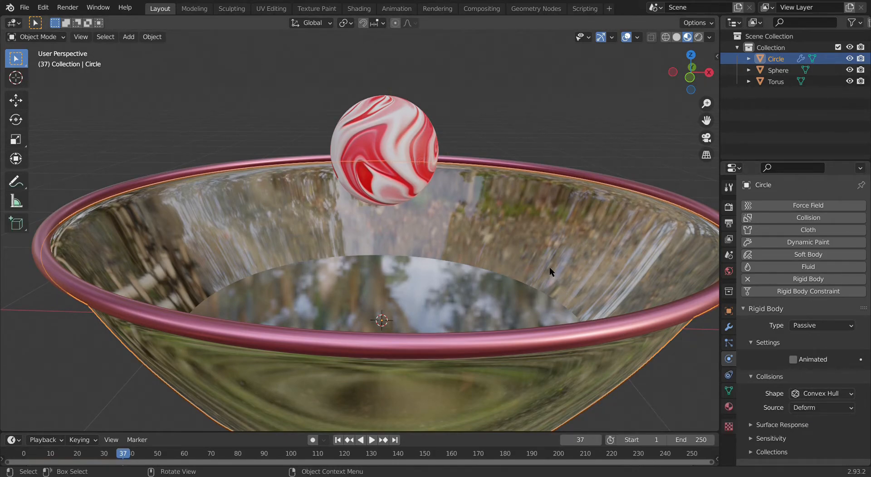
click(805, 396)
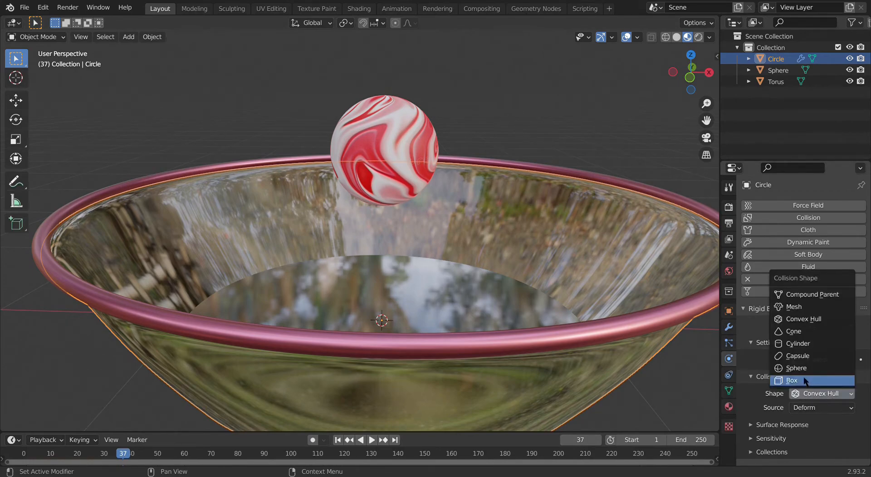
click(791, 307)
- Replay the simulation from the first frame and check how the sphere lands inside the bowl
drag(102, 456, 23, 456)
key(space)
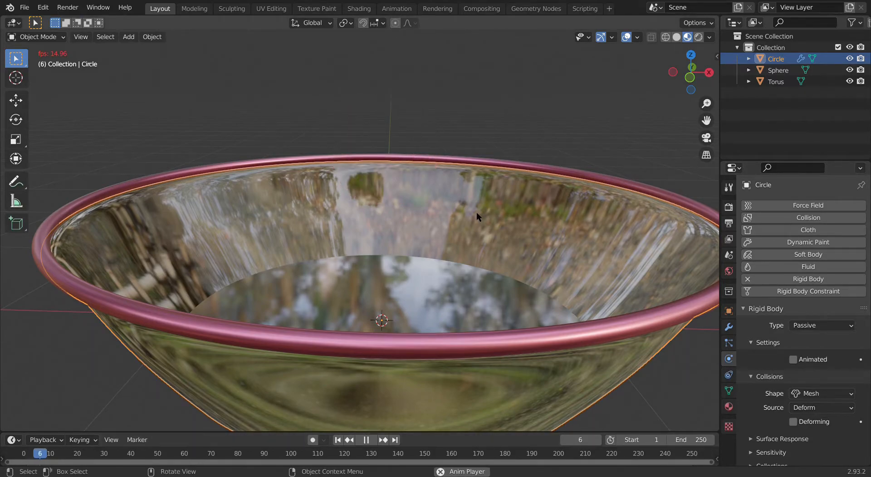
key(space)
middle_drag(476, 211, 423, 221)
- Set the candy sphere's rigid body bounciness to 0.010 in its surface response settings
click(358, 247)
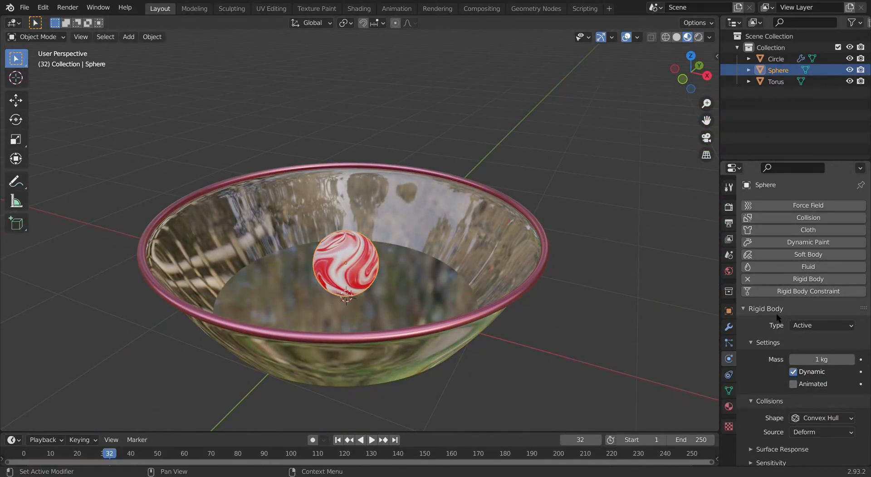
scroll(778, 317, down, 3)
click(796, 424)
scroll(798, 424, down, 2)
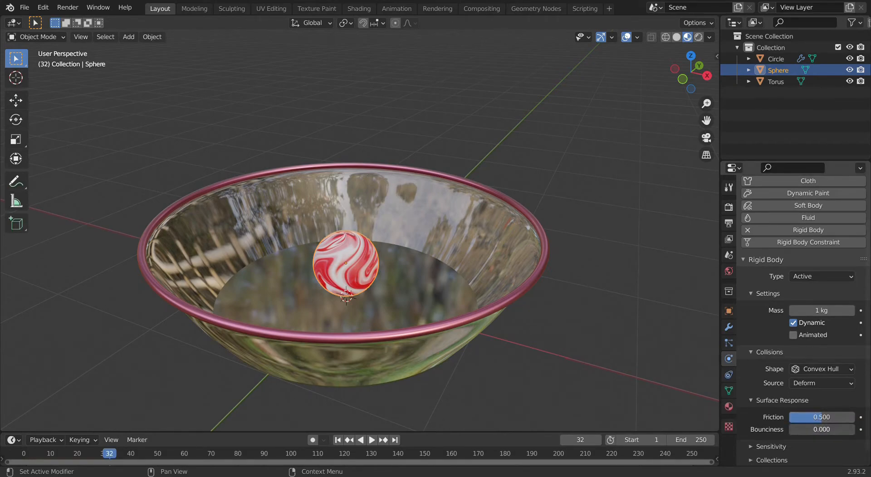
double_click(803, 429)
text(0)
key(Return)
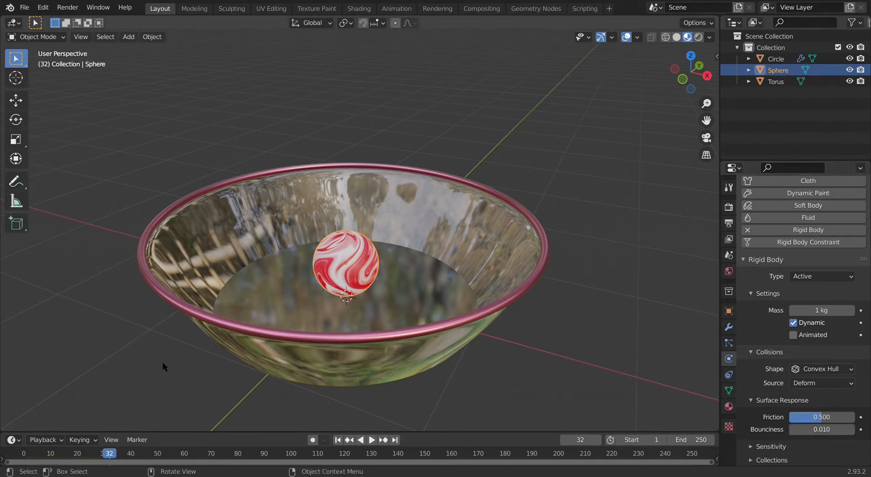
- Play the simulation to check the sphere's bounce, and return the timeline to frame 1
key(shift+Left)
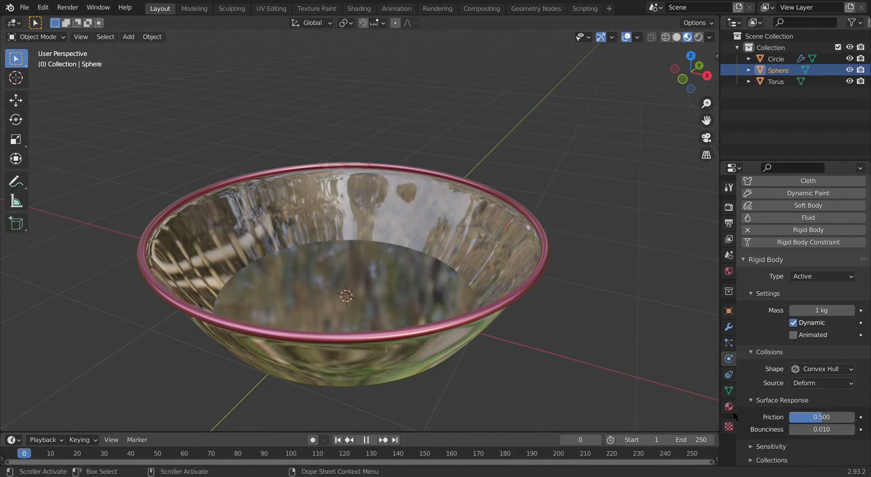
key(space)
key(space)
mouse_move(464, 281)
middle_down()
mouse_move(280, 190)
mouse_move(418, 252)
mouse_move(453, 280)
middle_up()
drag(44, 453, 23, 453)
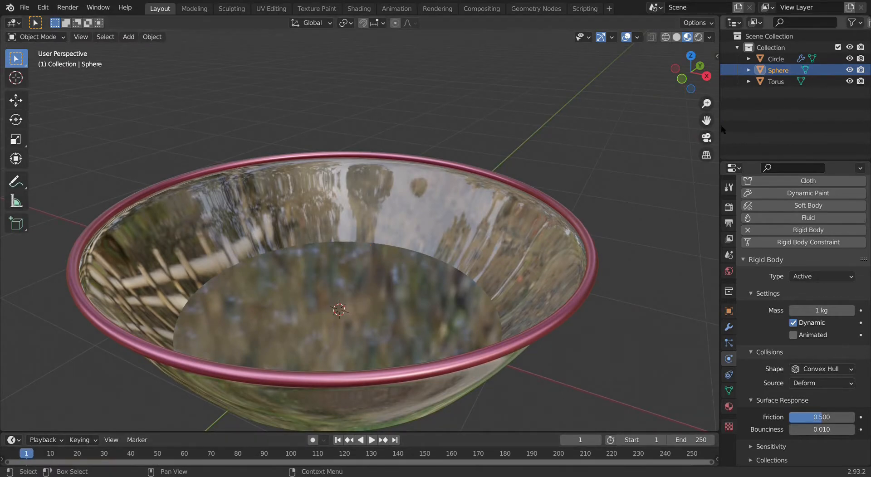
- From the top view, duplicate the sphere about 0.54 m along Y, and duplicate that copy about -1.10 m along Y
click(691, 55)
scroll(460, 135, down, 3)
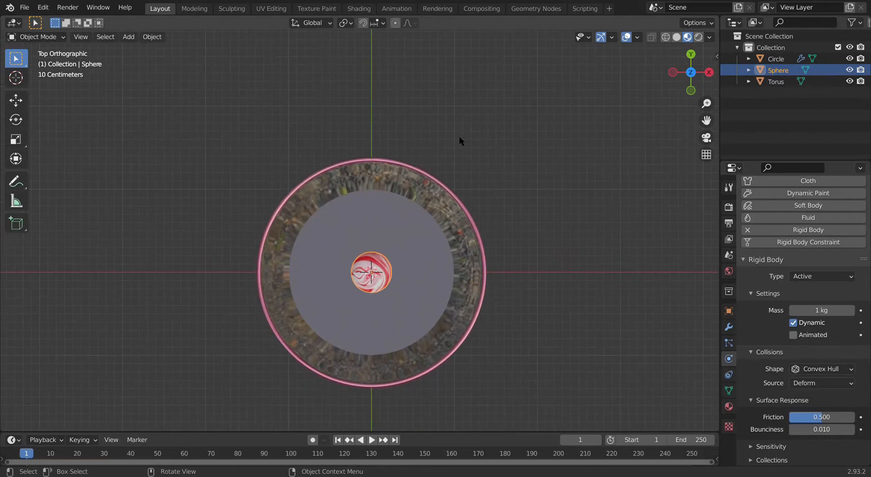
key(shift+d)
key(shift+z)
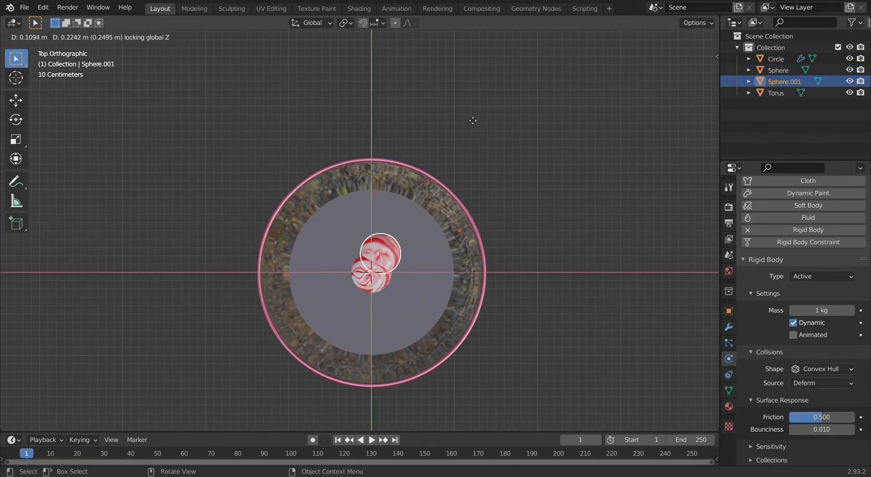
click(469, 100)
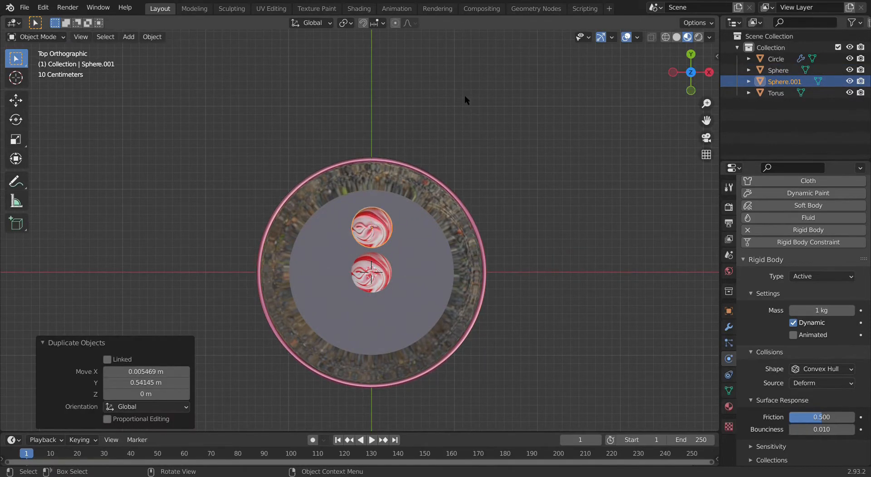
key(shift+d)
key(shift+z)
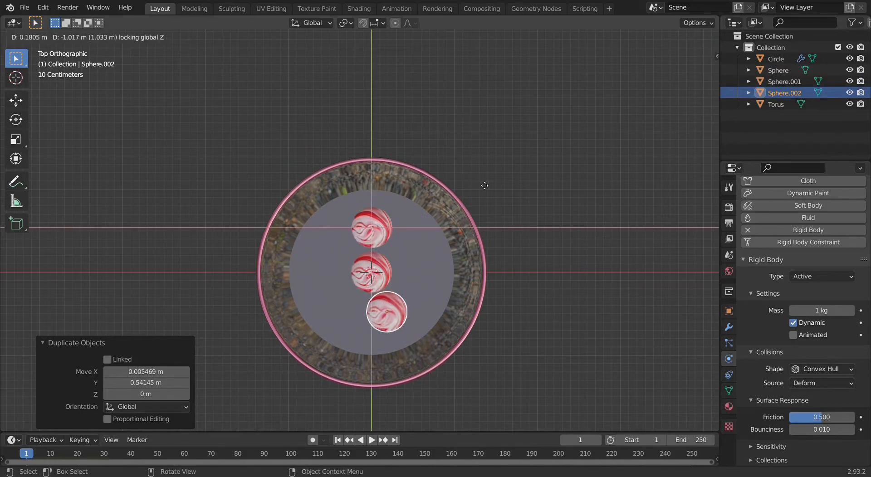
click(465, 186)
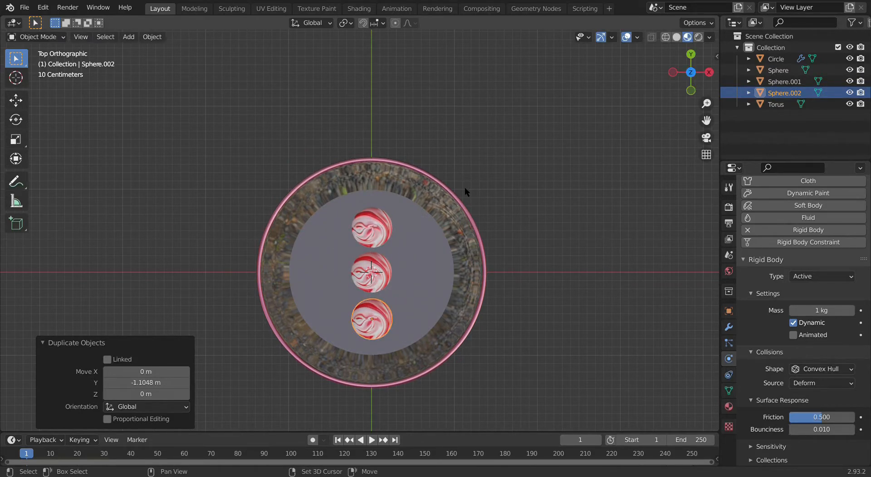
- Duplicate the newest sphere about -0.55 m in X and 0.55 m in Y, and duplicate that copy about 1.08 m along X
key(shift+d)
key(shift+z)
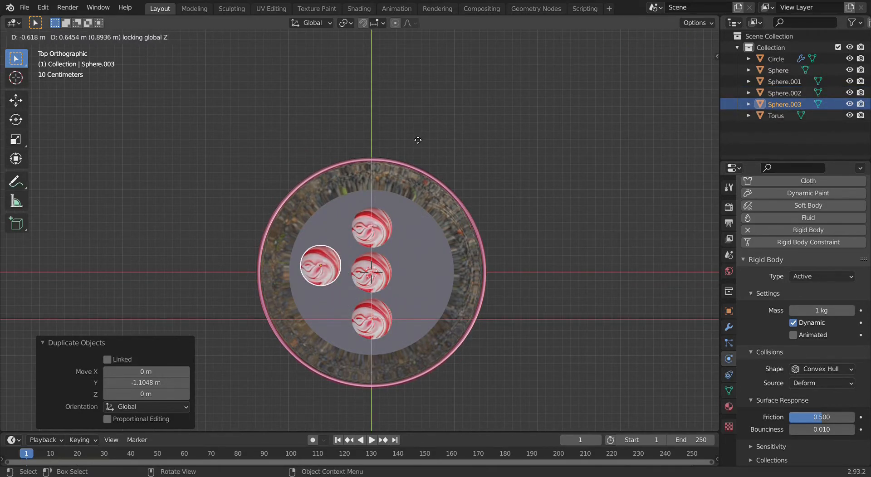
click(423, 146)
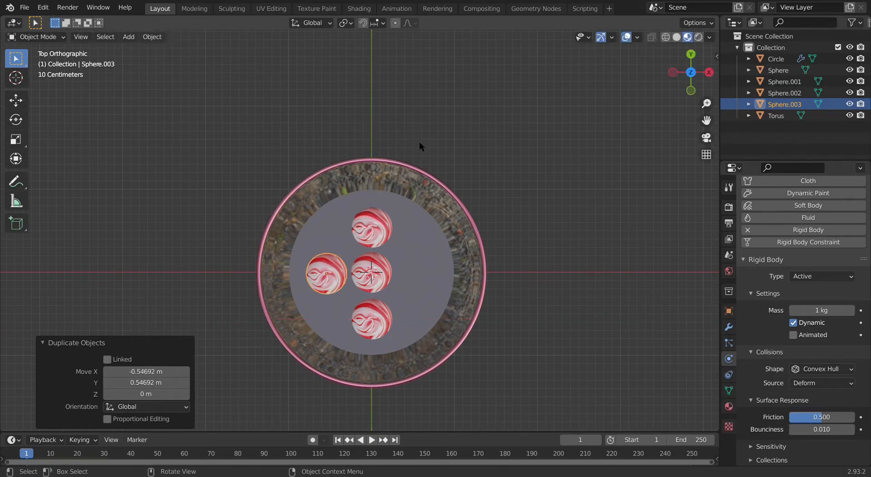
key(shift+d)
key(shift+z)
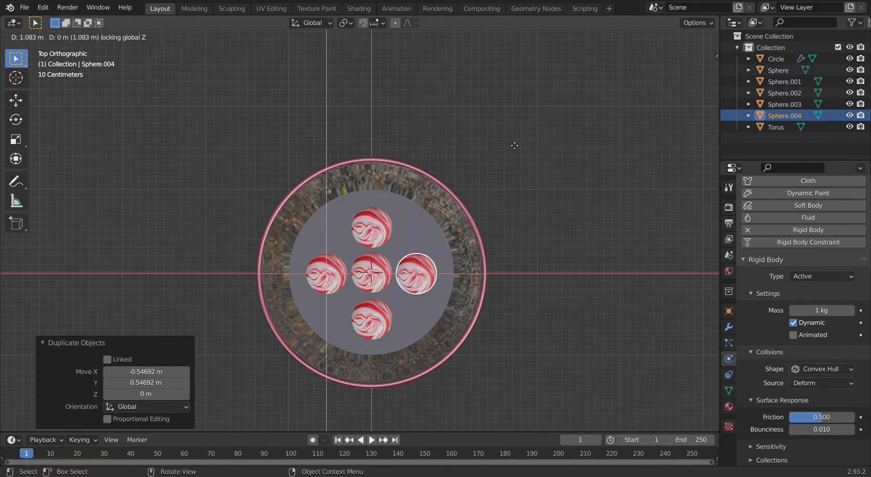
click(431, 148)
- Select all five candy spheres above the bowl and view them from the front
click(362, 234)
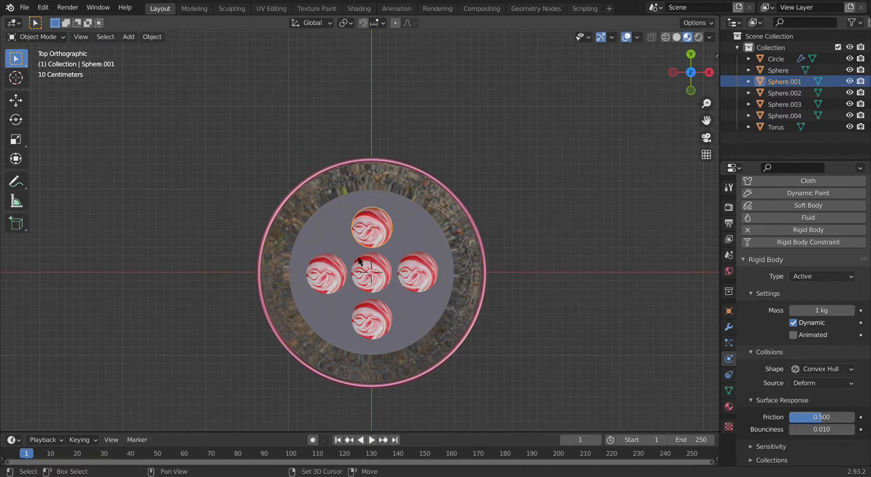
shift+click(361, 271)
shift+click(312, 269)
shift+click(371, 317)
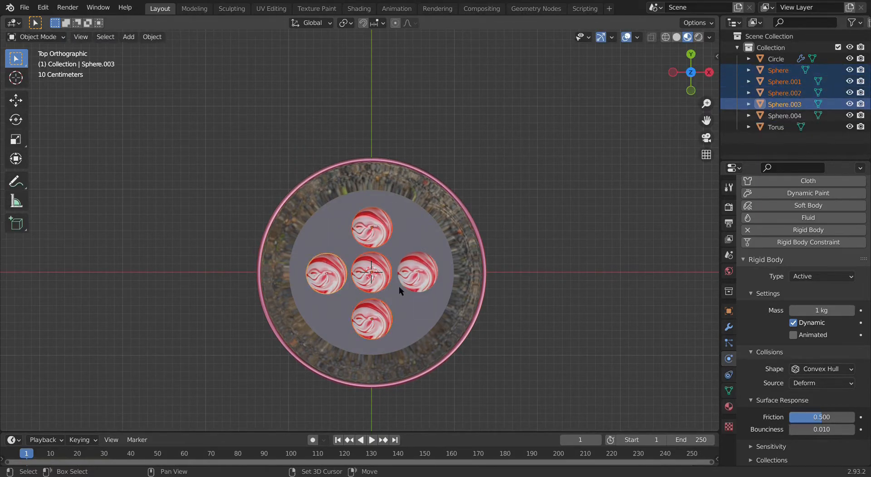
shift+click(418, 272)
middle_drag(510, 323, 377, 295)
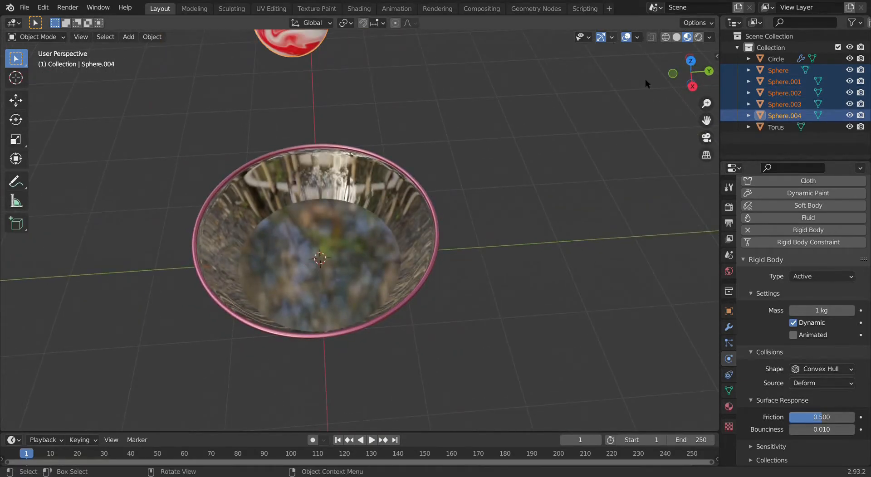
key(KP_5)
click(689, 89)
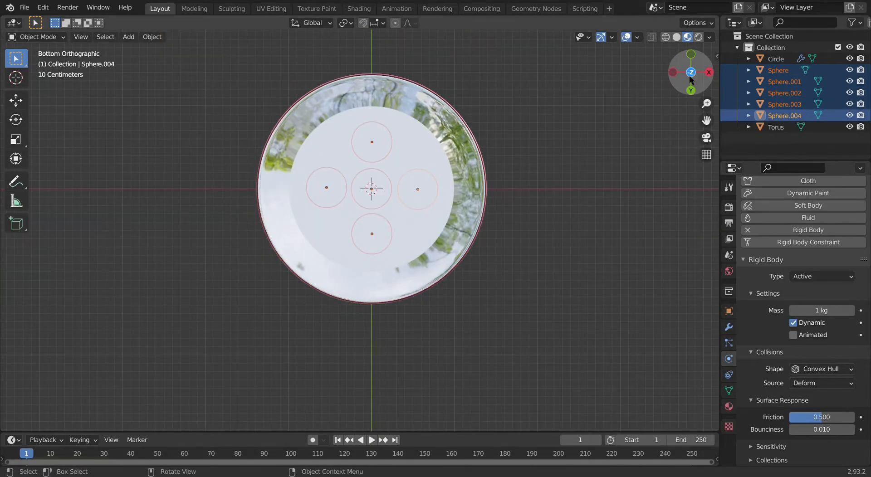
click(690, 77)
middle_drag(295, 271, 277, 186)
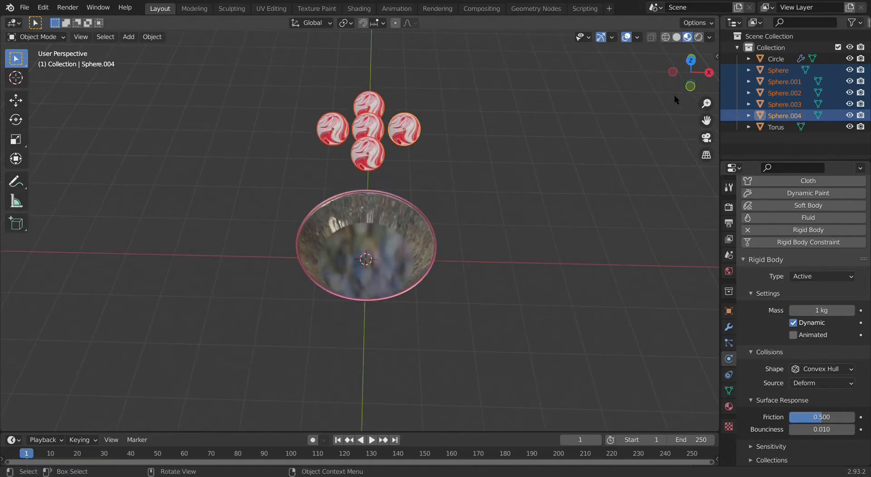
click(688, 87)
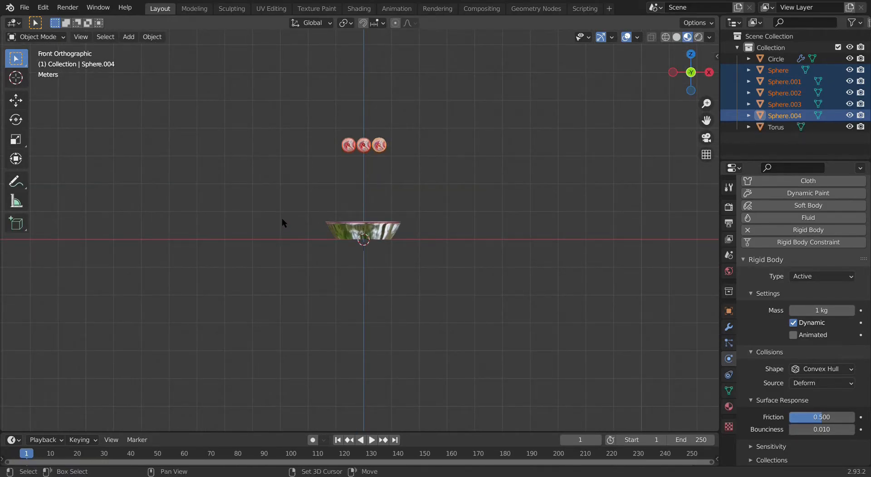
shift+middle_drag(281, 222, 289, 286)
scroll(295, 285, up, 2)
- Duplicate the five selected spheres in place twice without moving the copies
key(shift+d)
key(z)
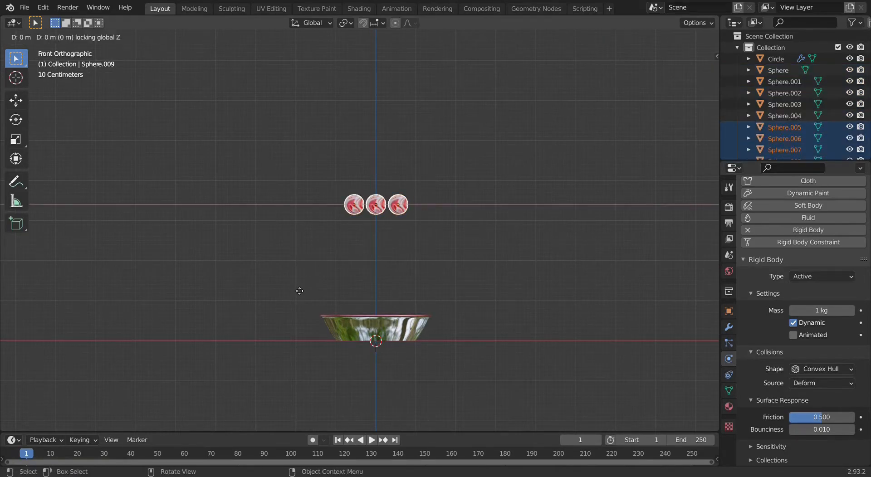
right_click(297, 314)
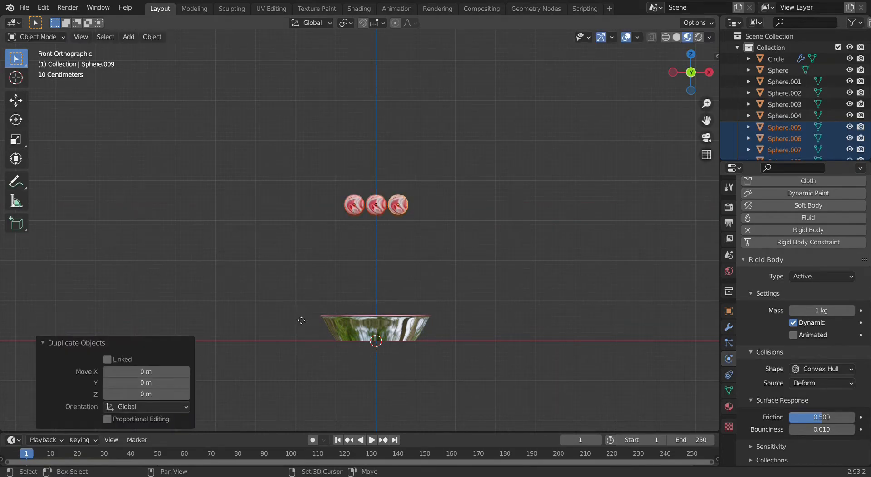
key(shift+d)
key(x)
right_click(292, 328)
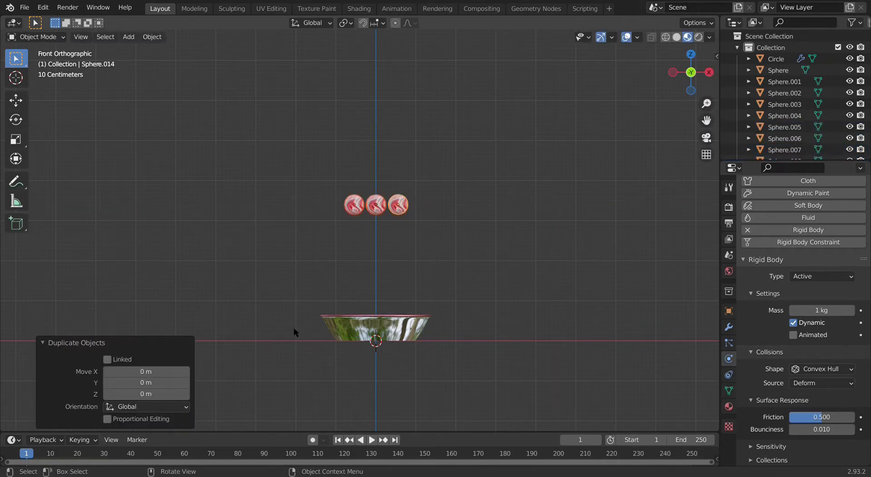
- Duplicate the five-sphere layer about -0.60 m along Z, and duplicate that copy about 1.27 m along Z
key(shift+d)
key(z)
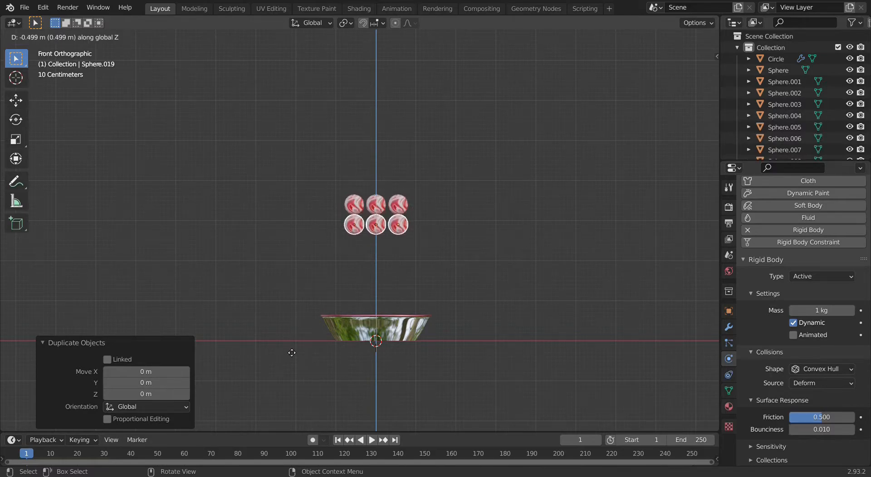
click(291, 356)
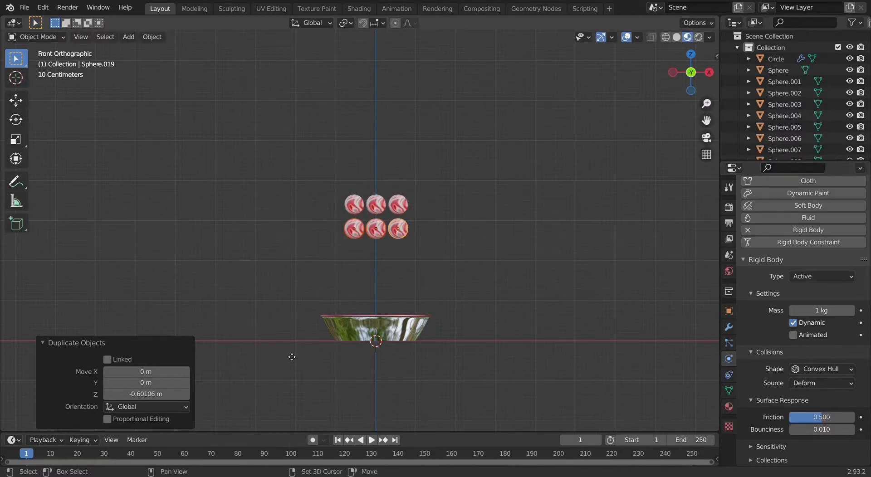
key(shift+d)
key(z)
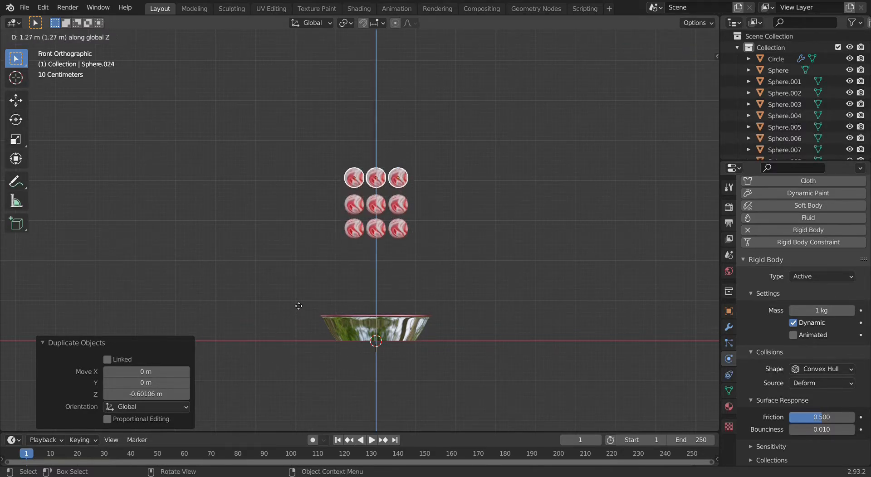
click(299, 305)
click(276, 219)
- Play the rigid body simulation to examine how the stacked balls behave, and return the timeline to frame 0
scroll(276, 219, down, 1)
middle_drag(276, 220, 301, 244)
key(space)
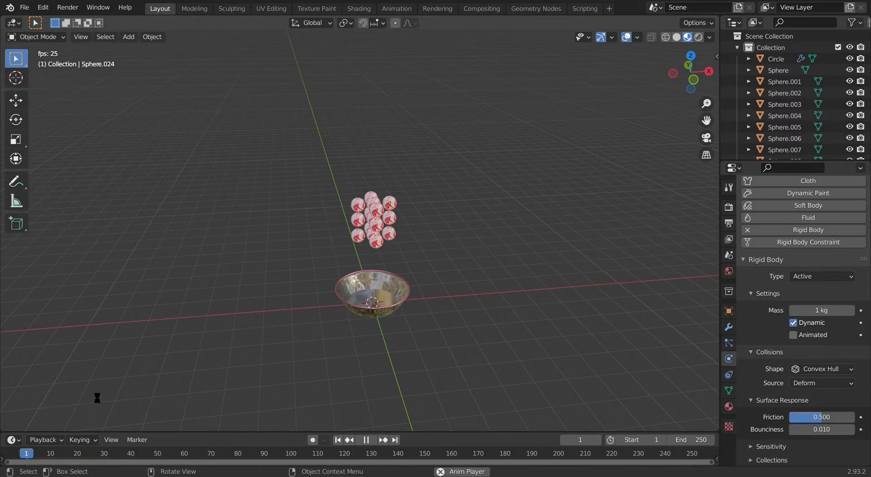
key(space)
mouse_move(162, 317)
middle_down()
mouse_move(312, 290)
mouse_move(161, 296)
mouse_move(172, 304)
middle_up()
scroll(312, 290, up, 5)
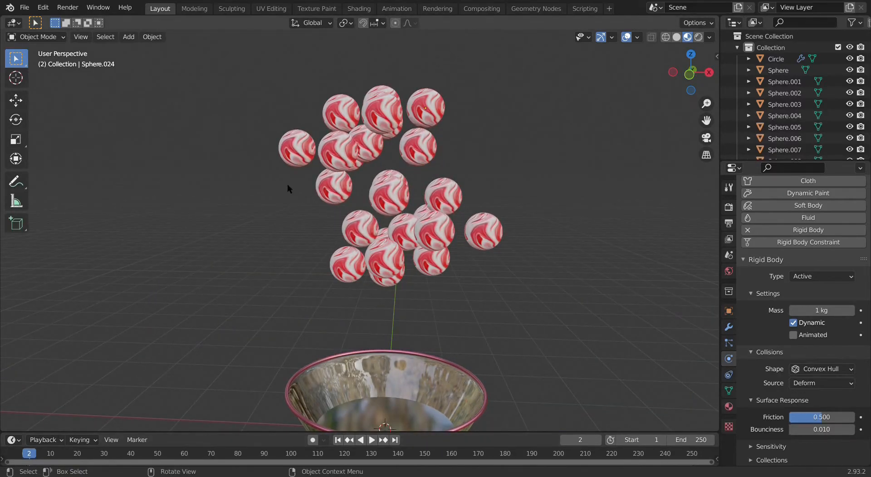
click(22, 453)
key(space)
- Add a 32-vertex circle mesh with a 1.75 m radius at the bowl's base and fill it with a face
middle_drag(243, 244, 396, 284)
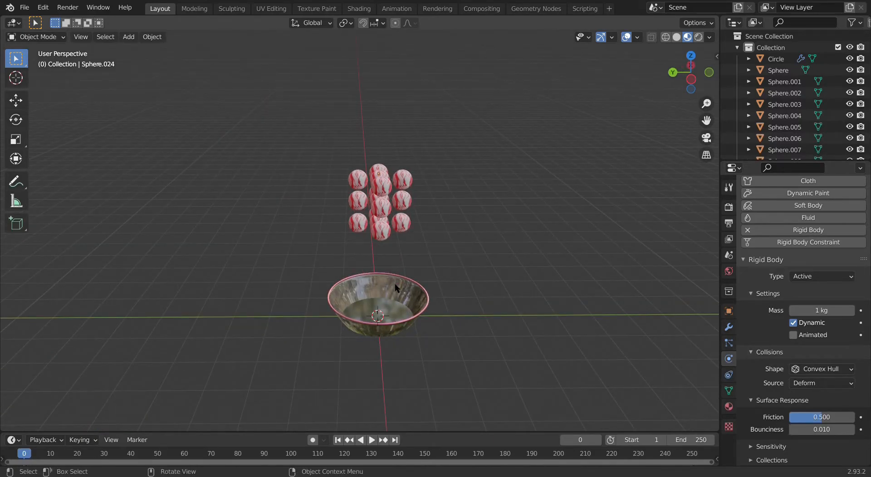
key(shift+a)
mouse_move(372, 249)
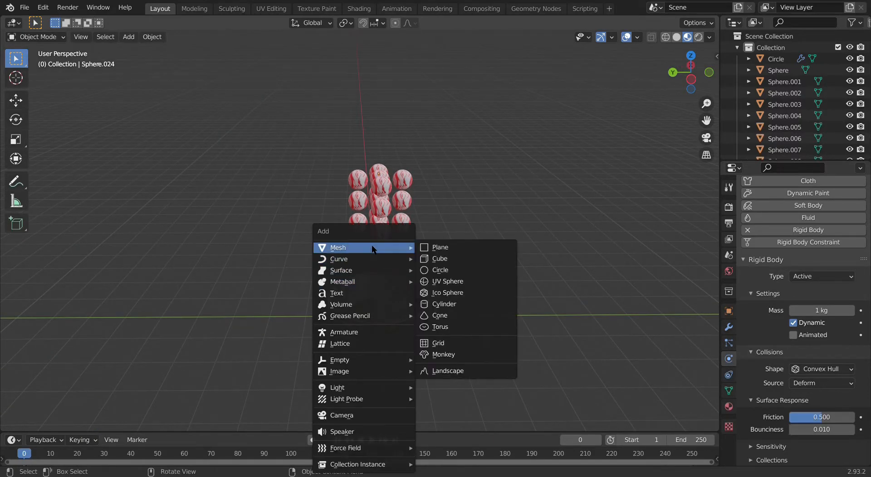
click(447, 274)
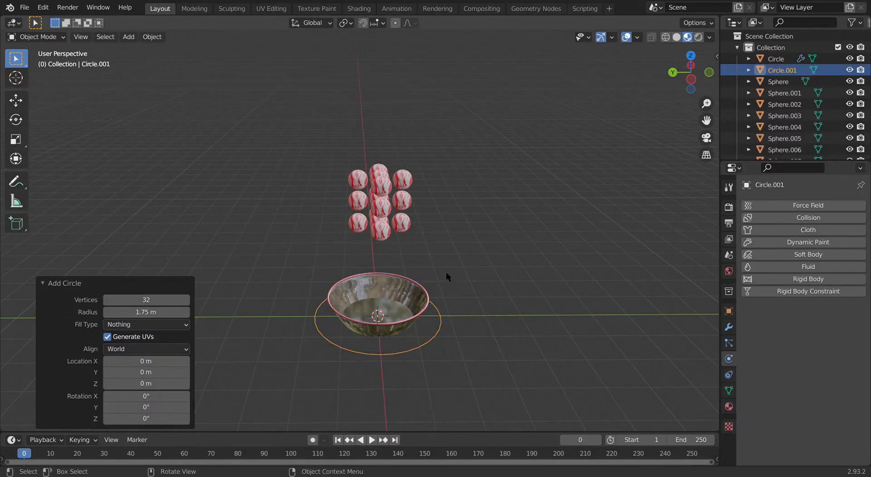
key(Tab)
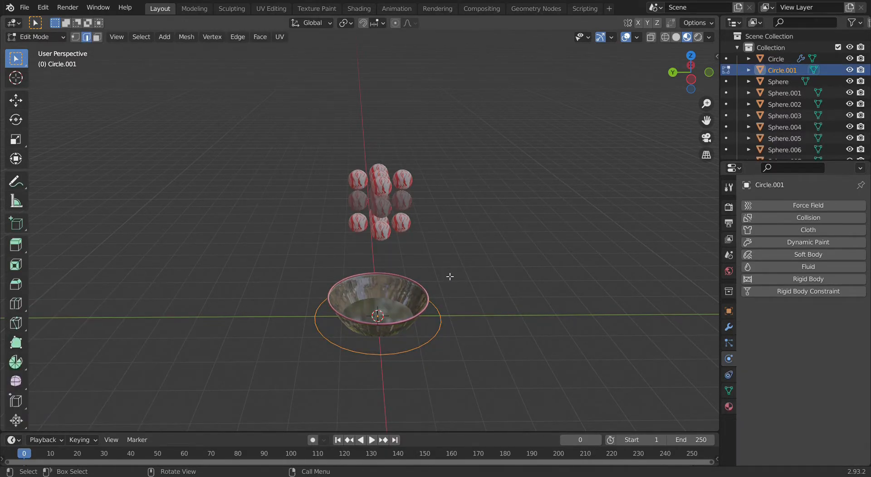
key(f)
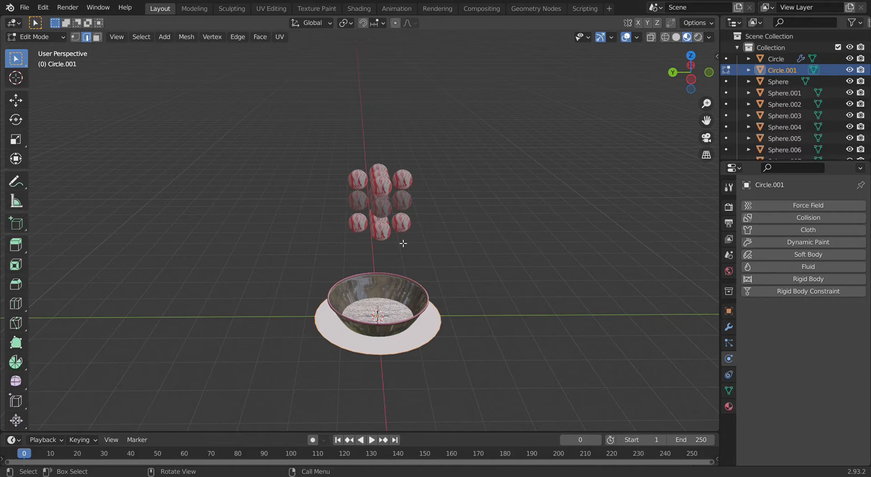
key(Tab)
- From the top view, scale the filled circle to about 0.768 so it fits within the bowl's rim
middle_drag(399, 239, 447, 300)
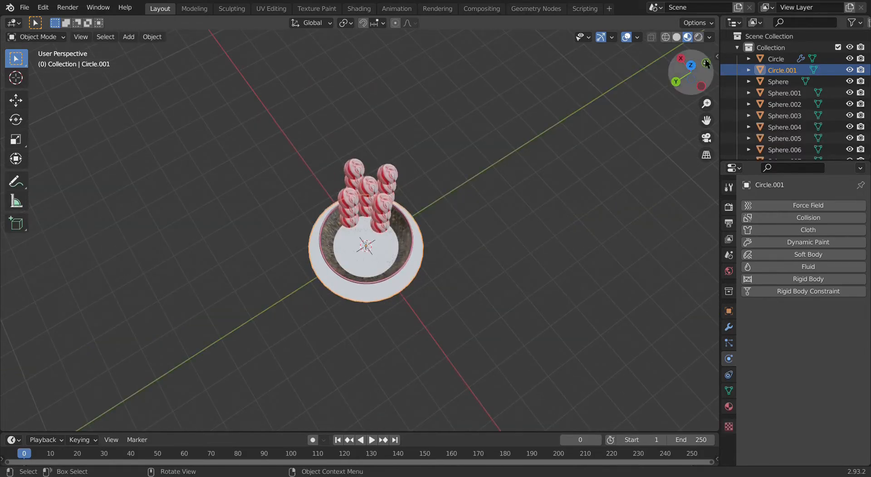
click(688, 63)
scroll(376, 274, up, 5)
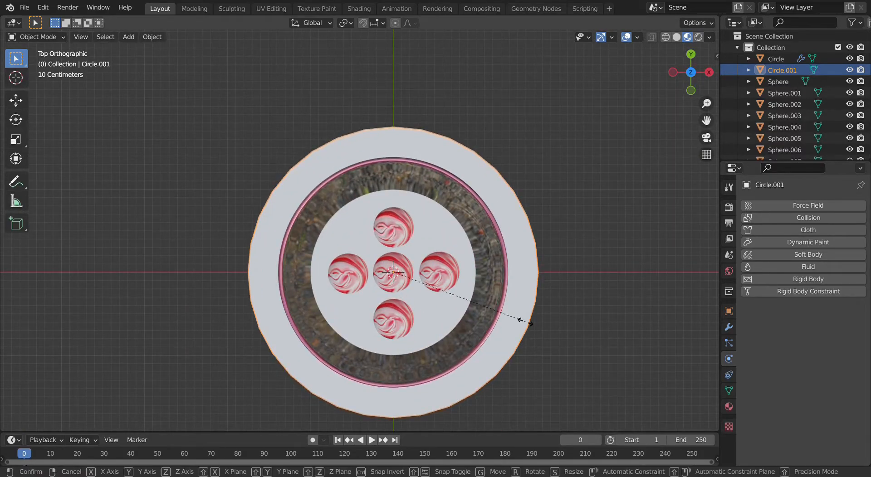
key(s)
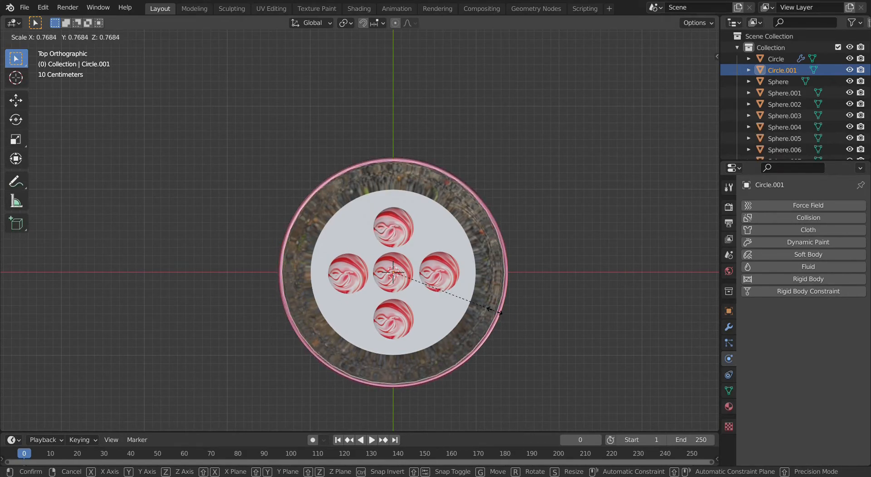
click(495, 312)
- From the front view, raise the disc about 0.61 m along Z to the height of the bowl's rim
middle_drag(492, 333, 440, 254)
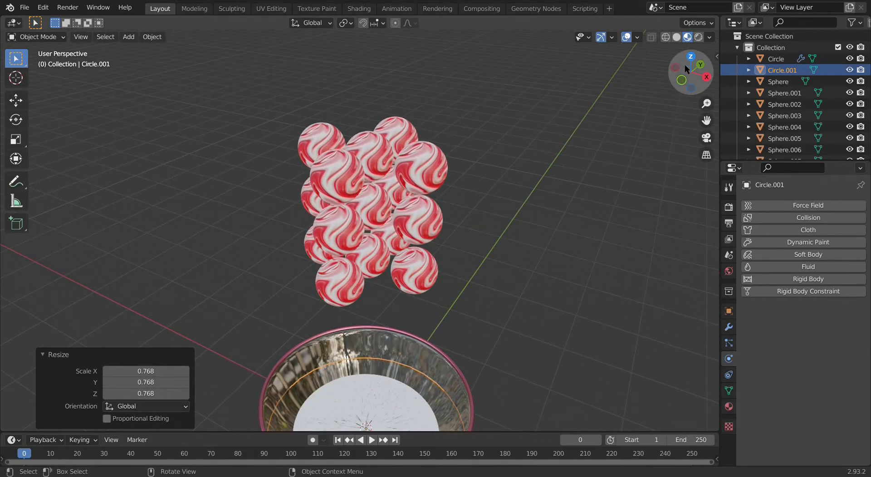
click(681, 80)
scroll(642, 151, down, 2)
scroll(350, 281, up, 4)
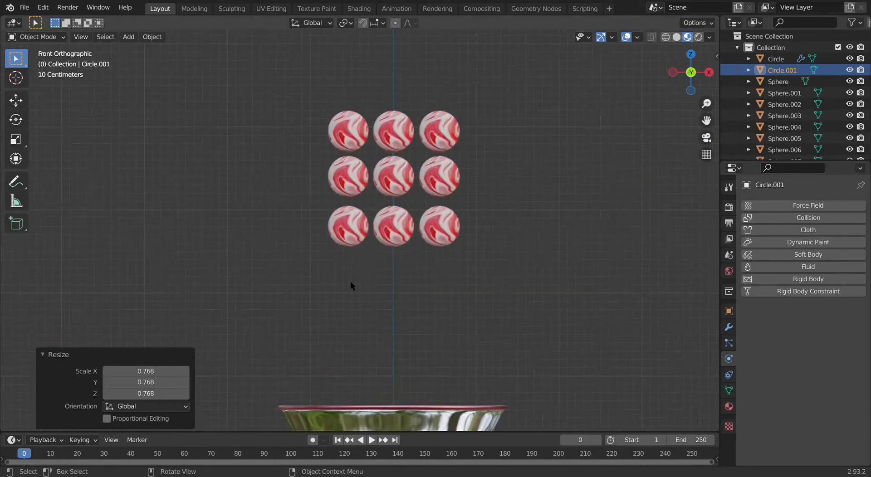
key(KP_Decimal)
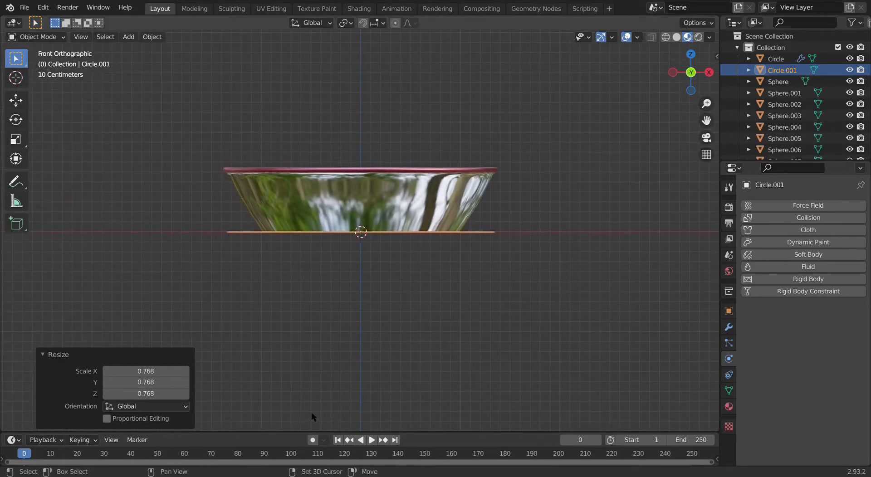
scroll(310, 359, up, 2)
key(g)
key(z)
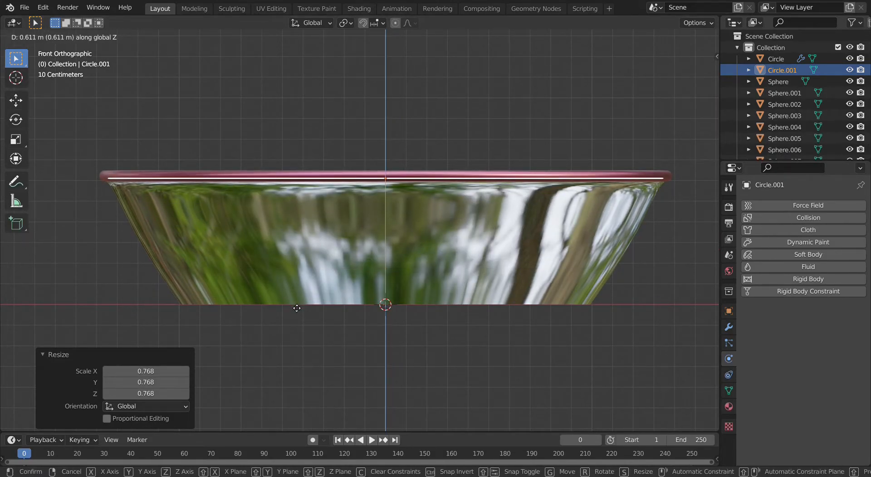
click(296, 308)
- Inset the disc's face by about 0.443 m and raise the inner face about 0.27 m along Z
middle_drag(360, 294, 375, 323)
key(Tab)
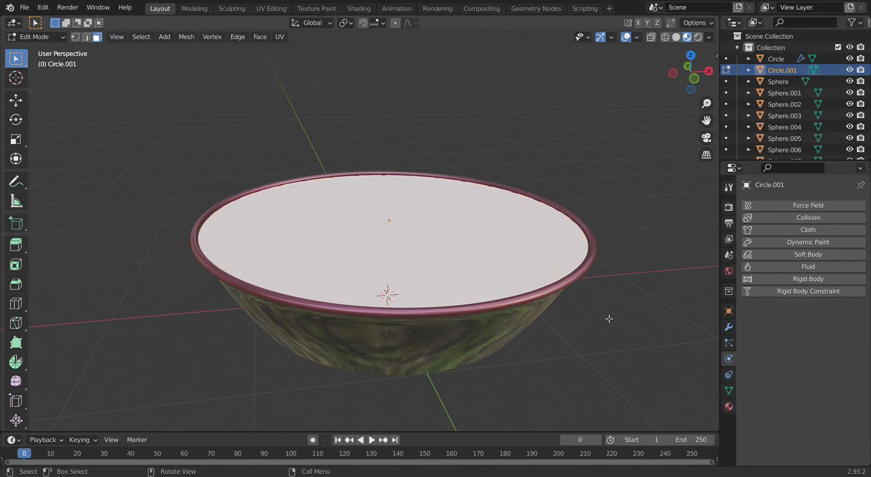
key(i)
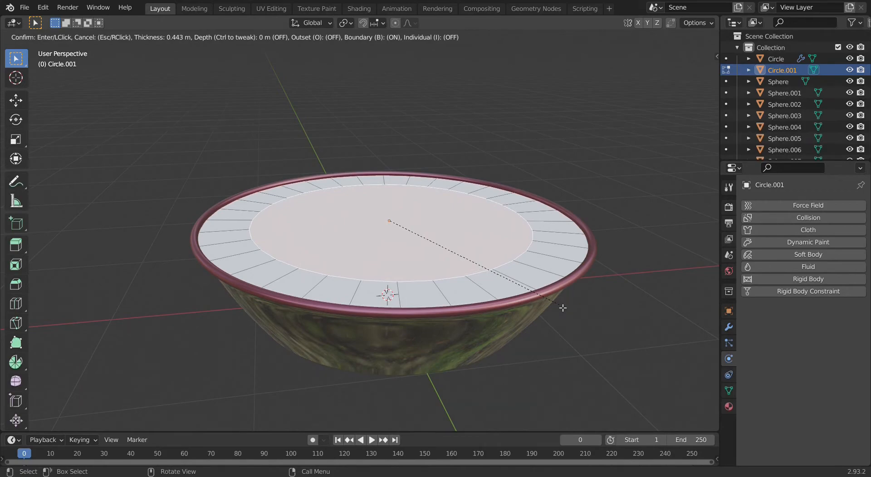
click(562, 308)
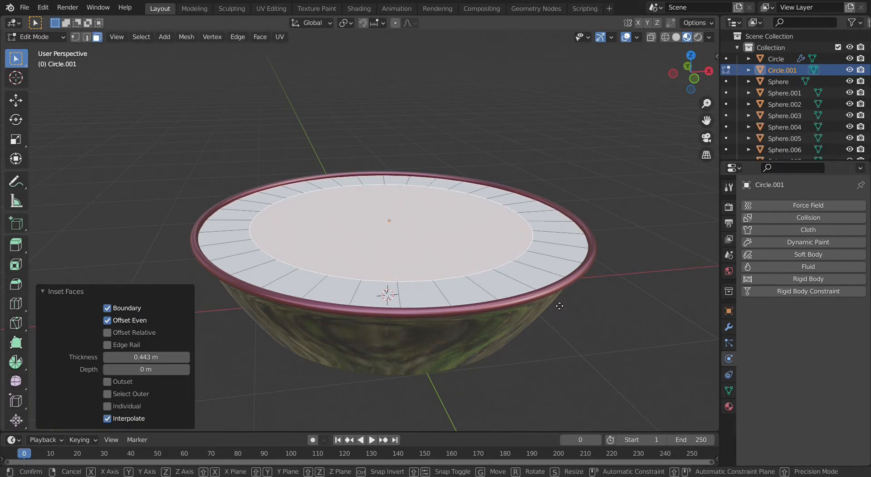
key(e)
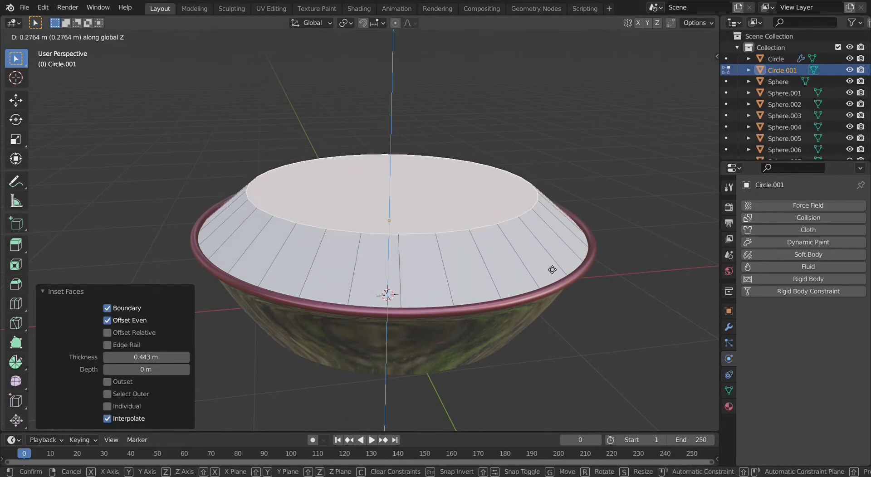
click(552, 269)
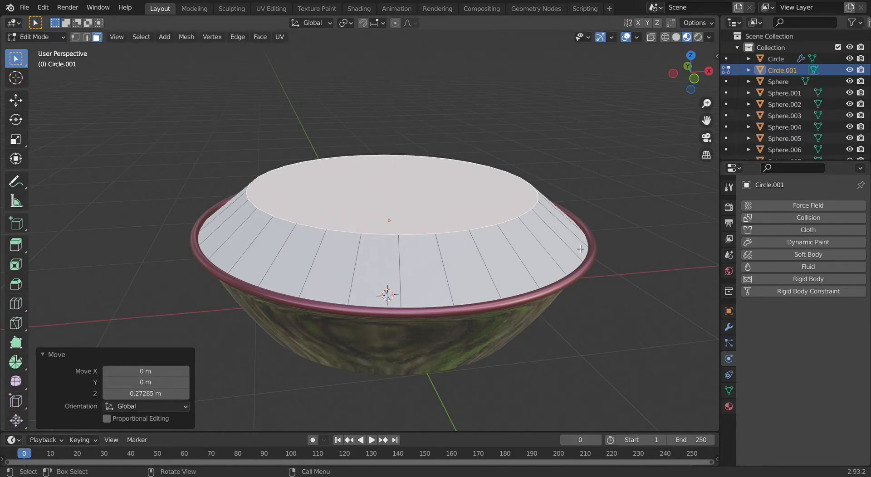
- Inset the raised face by about 1.079 m and extrude the small central face about 0.076 m along Z
key(i)
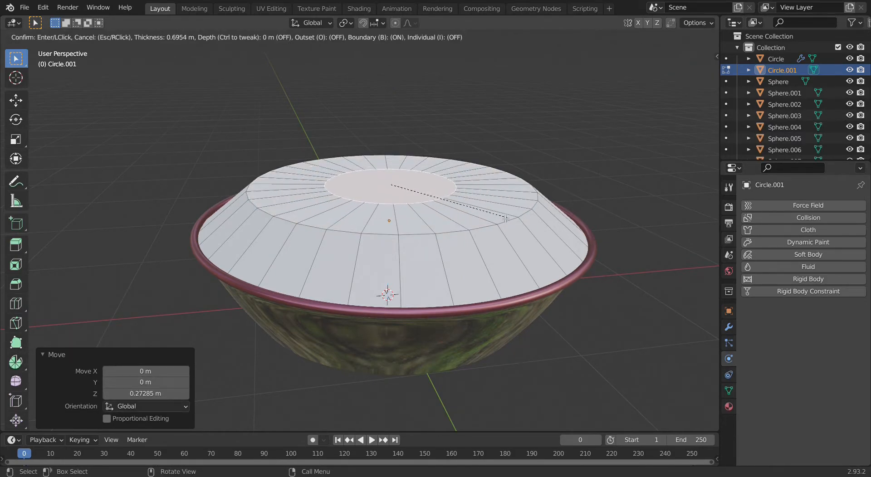
click(469, 215)
key(g)
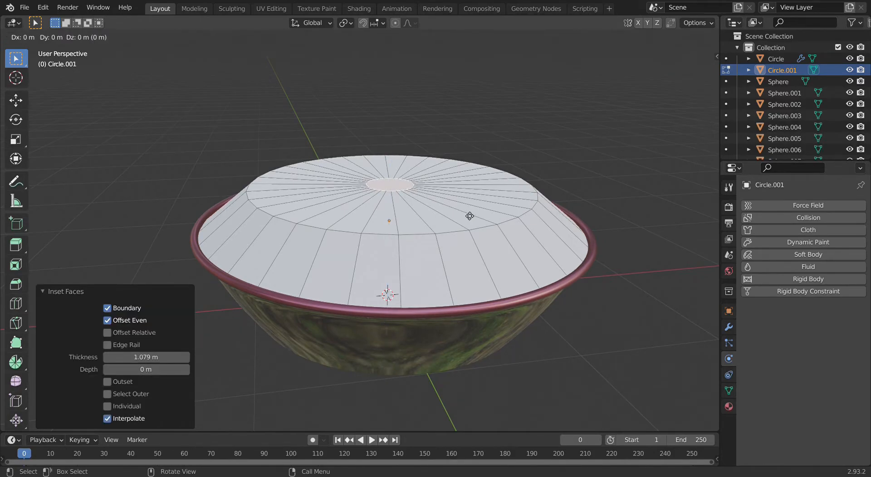
key(z)
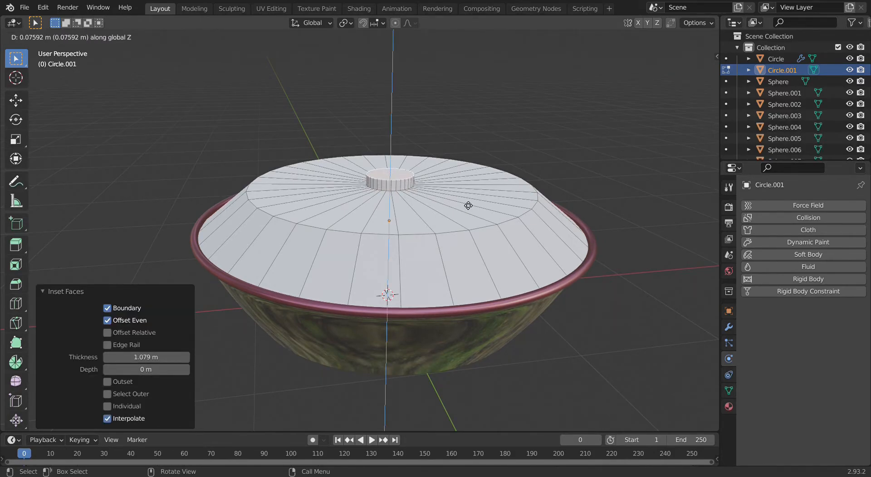
click(468, 206)
- Scale the top face of the lid's extruded knob to about 1.185 so it flares outward
key(s)
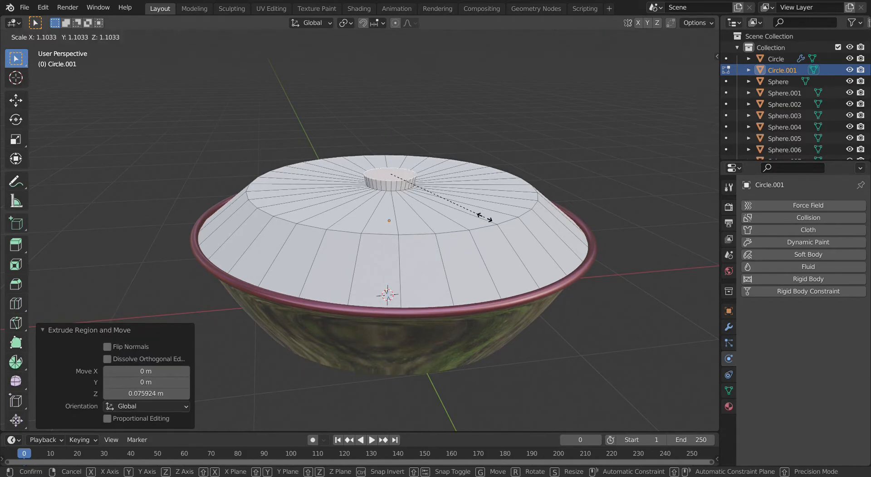
click(495, 224)
- Extrude the knob's top face about 0.049 m along Z and scale it to about 0.189 for a tapered tip
key(g)
key(z)
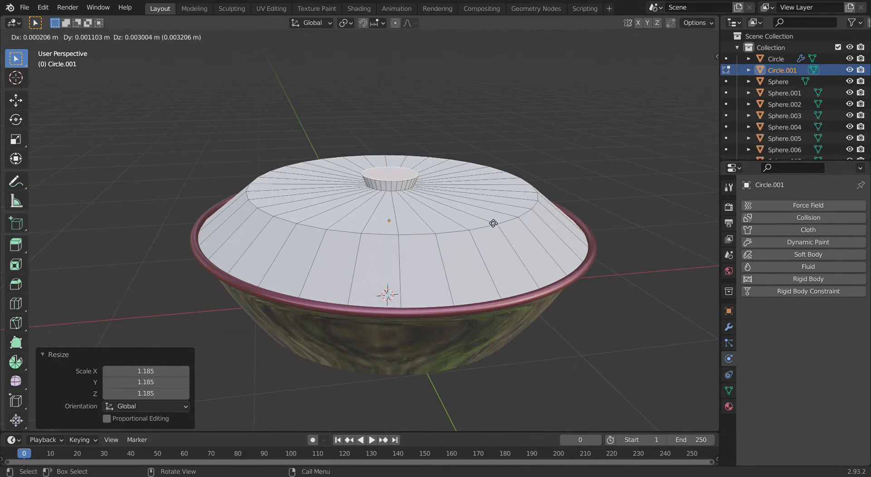
click(491, 218)
key(s)
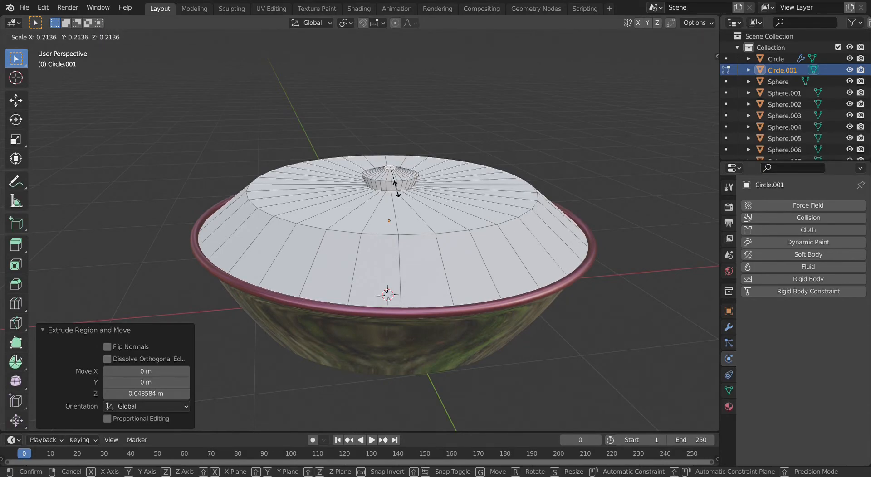
click(394, 183)
scroll(422, 212, up, 8)
middle_drag(422, 212, 422, 234)
scroll(428, 230, down, 4)
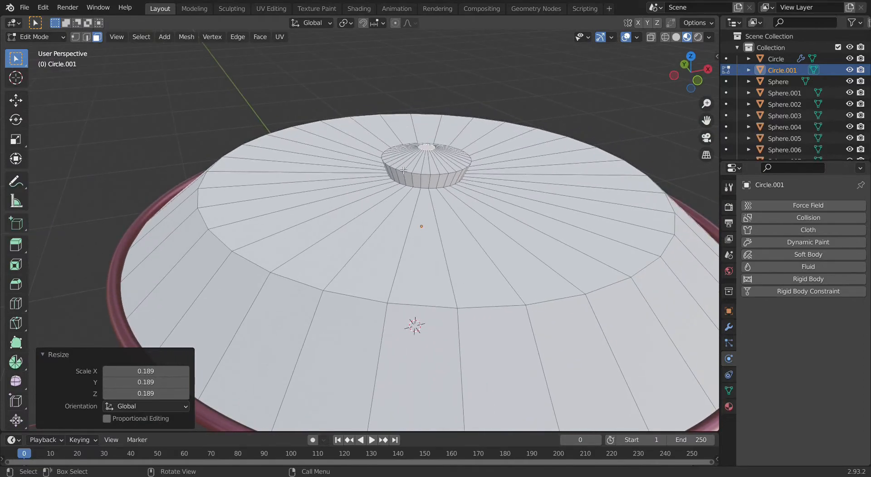
- Add one centred loop cut around the lid's upper surface, between the knob and the lid's shoulder edge
scroll(401, 170, down, 3)
middle_drag(401, 170, 484, 209)
scroll(454, 204, up, 2)
key(ctrl+r)
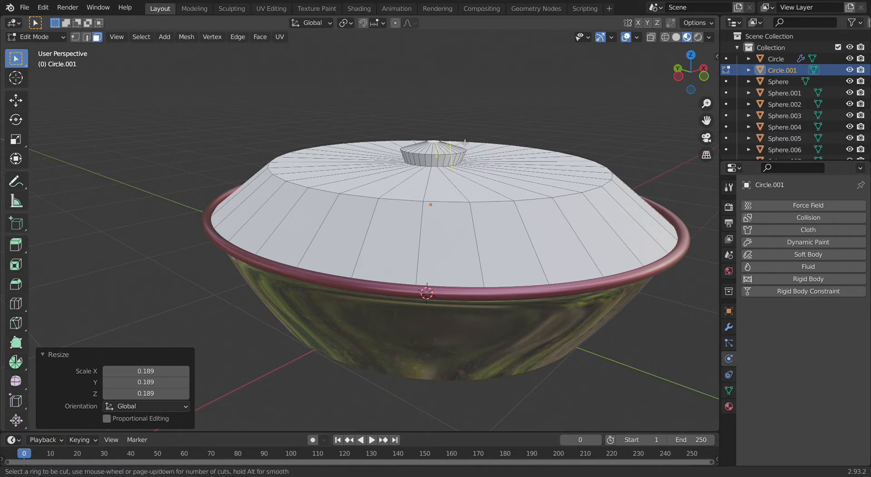
click(470, 188)
right_click(469, 187)
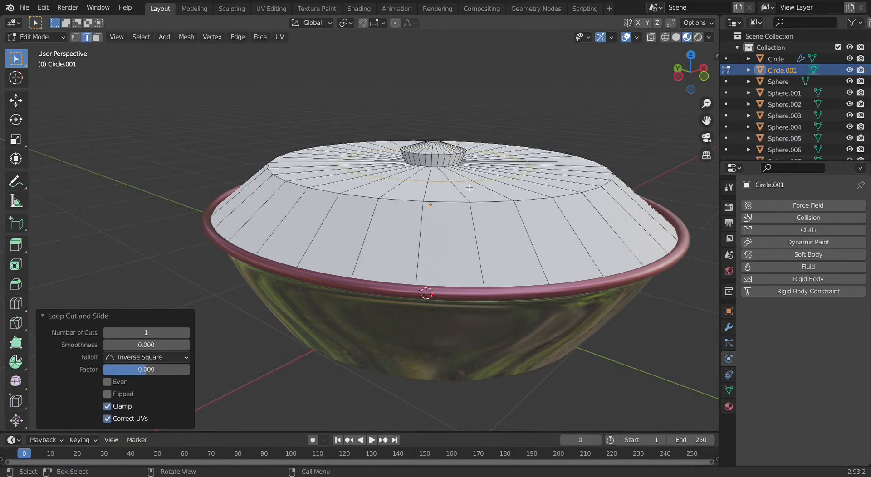
- Raise the new edge loop about 0.06 m along Z to round the lid's top, and deselect it
key(s)
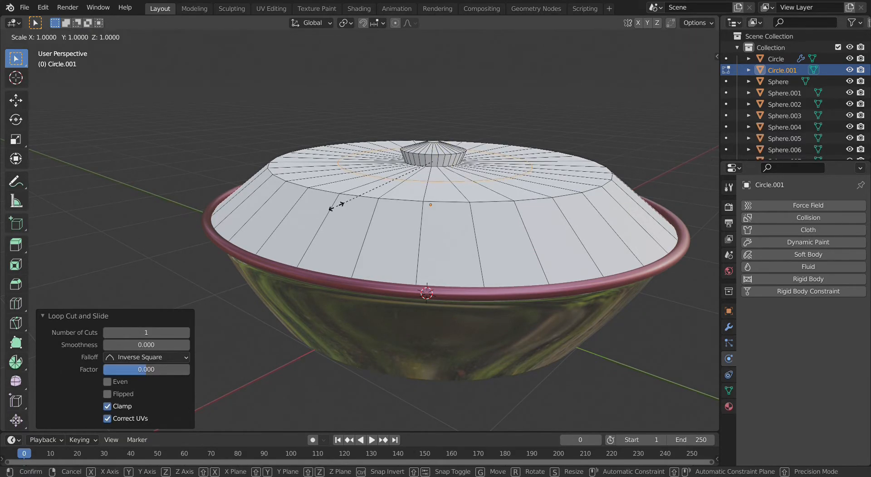
click(324, 207)
key(g)
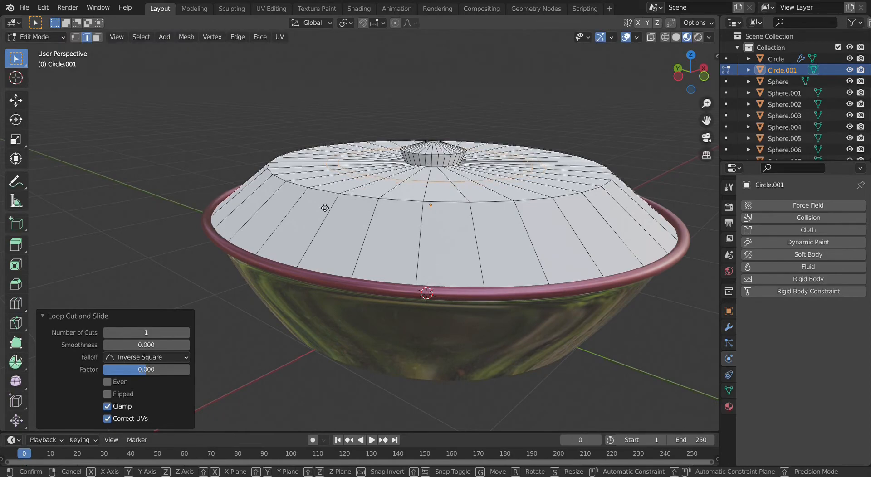
key(z)
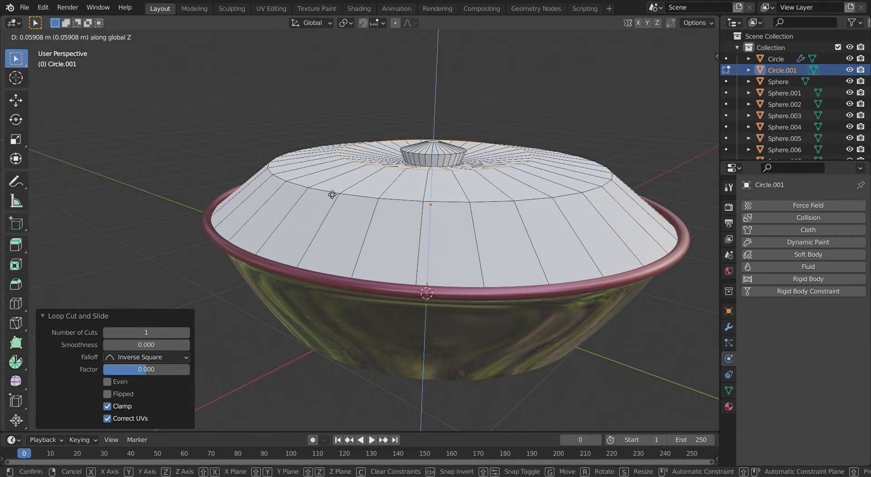
click(331, 190)
click(272, 103)
middle_drag(272, 103, 260, 129)
scroll(258, 155, up, 4)
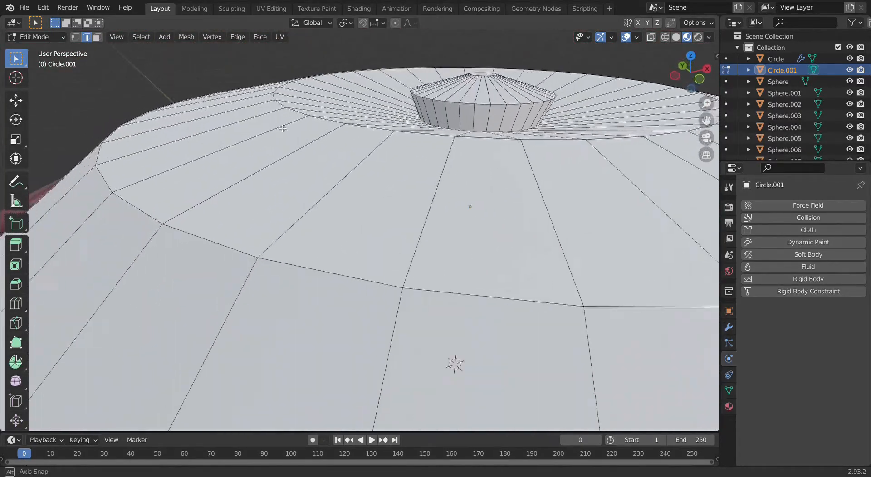
scroll(272, 132, down, 6)
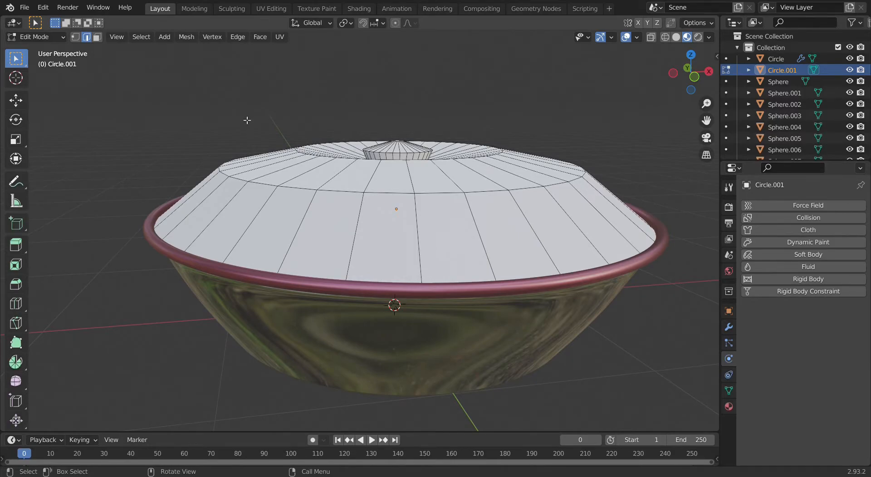
- Return the lid to Object Mode and add a Solidify modifier with a thickness of 0.02 m
key(Tab)
middle_drag(243, 118, 494, 225)
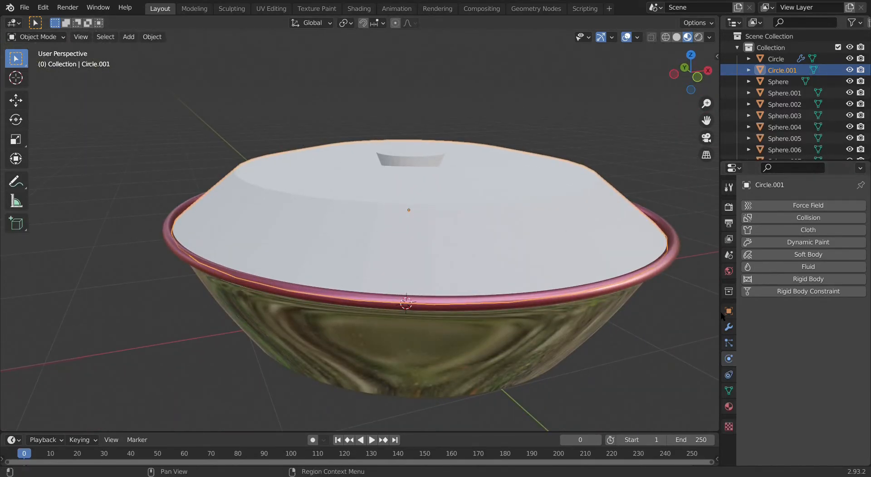
click(728, 327)
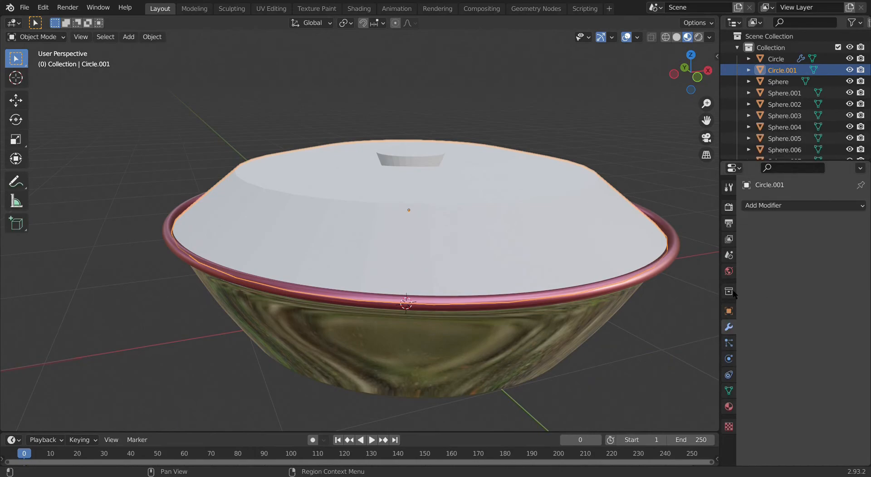
click(783, 206)
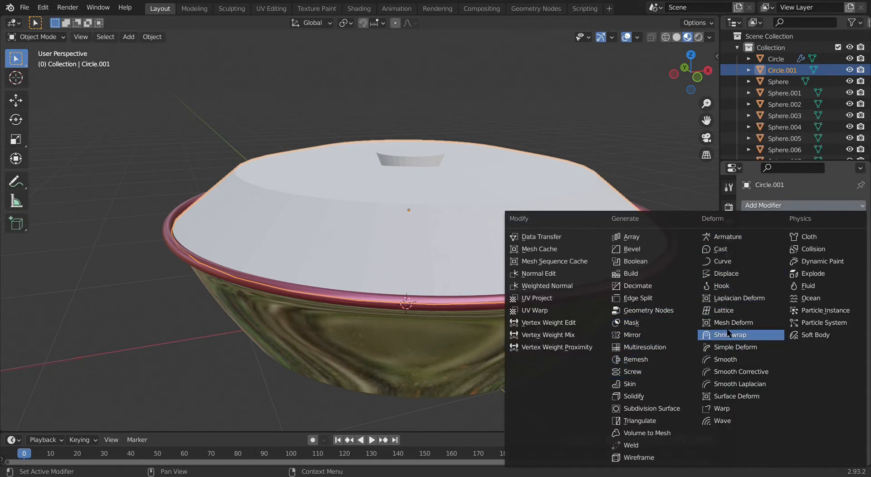
click(633, 396)
click(844, 255)
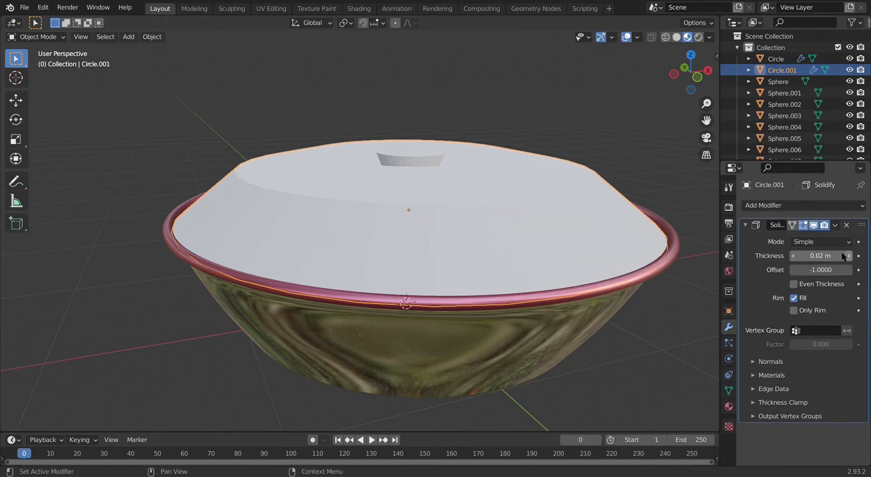
- Add a Subdivision Surface modifier to the lid, place it above Solidify, and set its viewport levels to 2
click(818, 203)
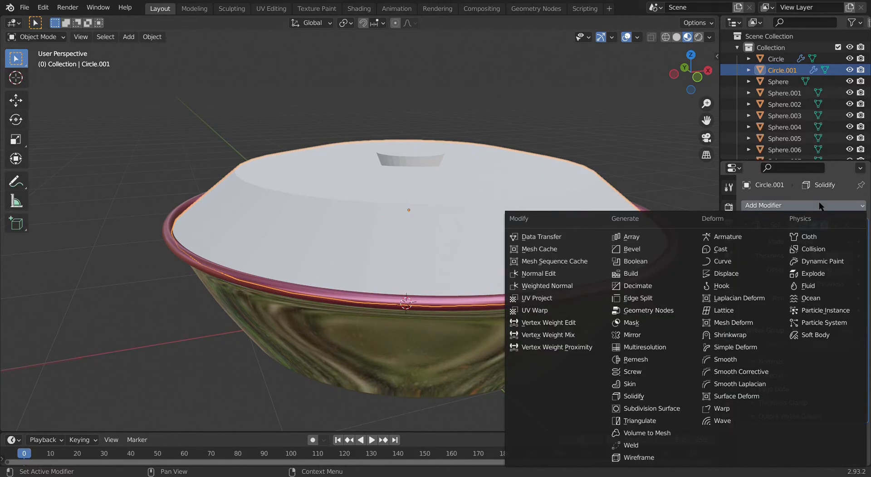
click(640, 409)
mouse_move(861, 432)
mouse_down()
mouse_move(861, 213)
mouse_move(852, 224)
mouse_up()
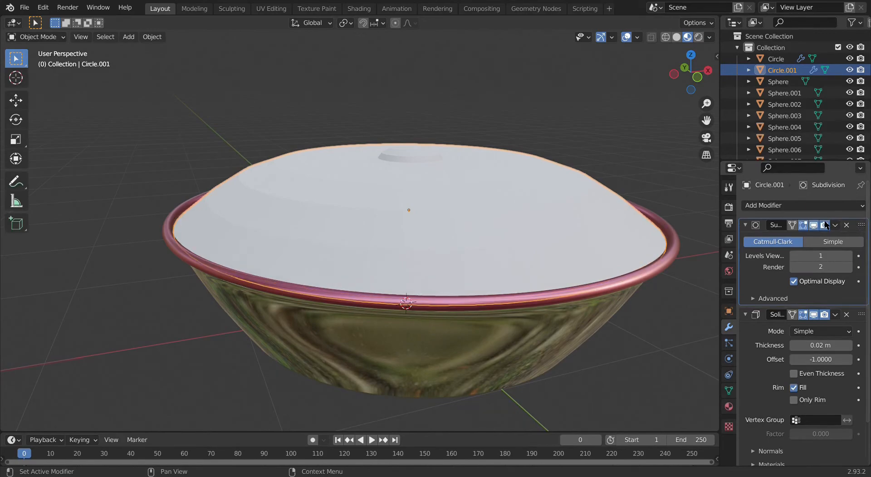
click(846, 256)
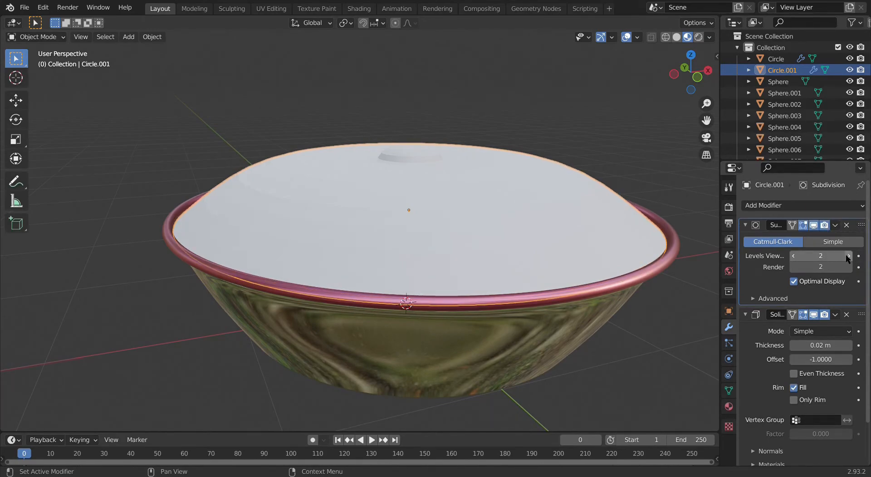
middle_drag(630, 222, 342, 252)
scroll(399, 284, up, 4)
scroll(350, 240, up, 3)
scroll(343, 254, down, 5)
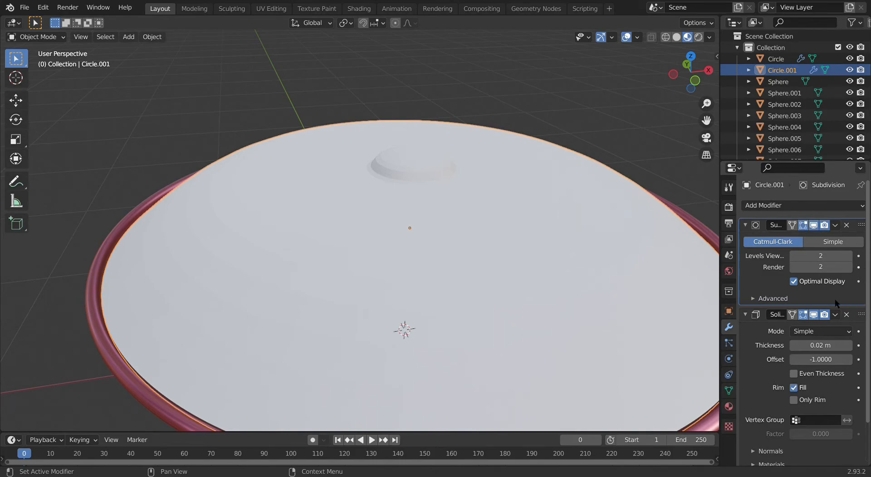
click(745, 314)
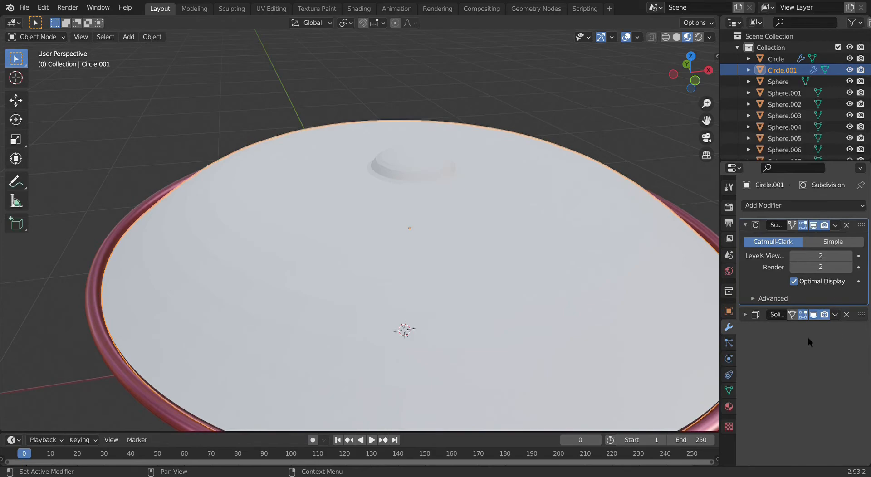
middle_drag(544, 243, 533, 225)
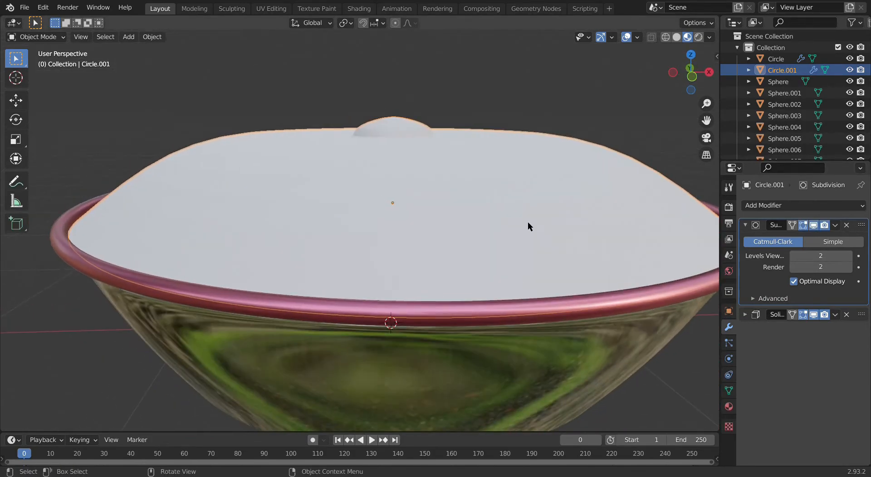
- Switch to the Shading workspace and assign the existing glass material Material.001 to the lid
click(359, 9)
scroll(396, 100, down, 6)
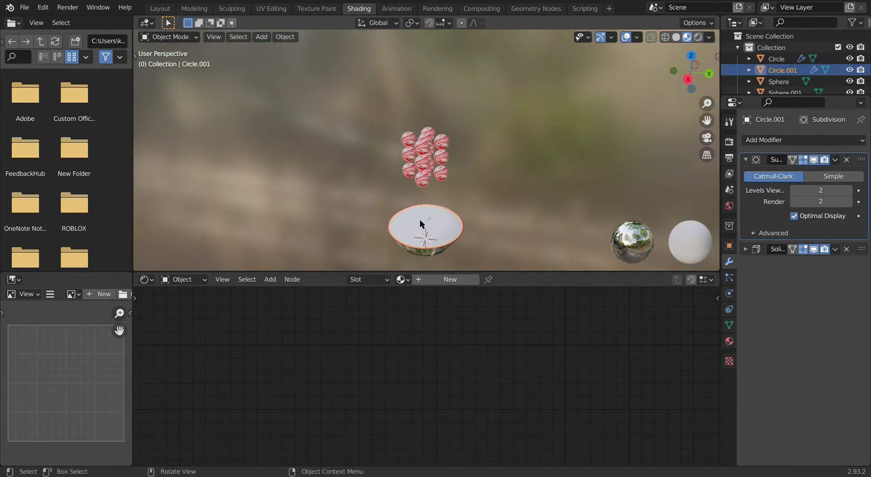
click(401, 280)
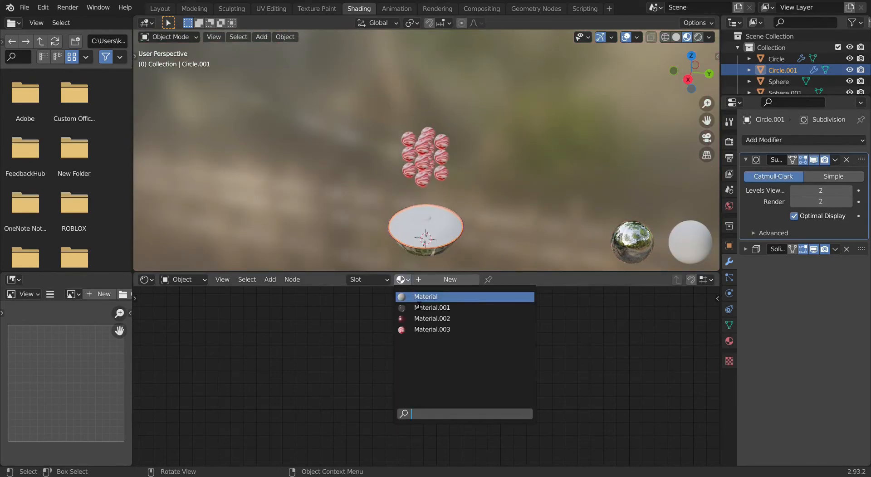
click(421, 307)
middle_drag(453, 191, 490, 194)
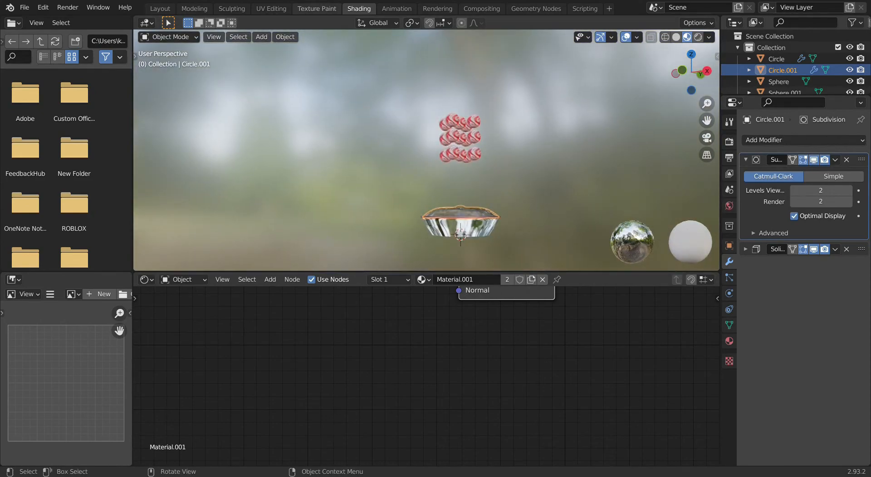
- Return to the Layout workspace and shade the glass lid smooth
click(156, 10)
scroll(282, 107, down, 2)
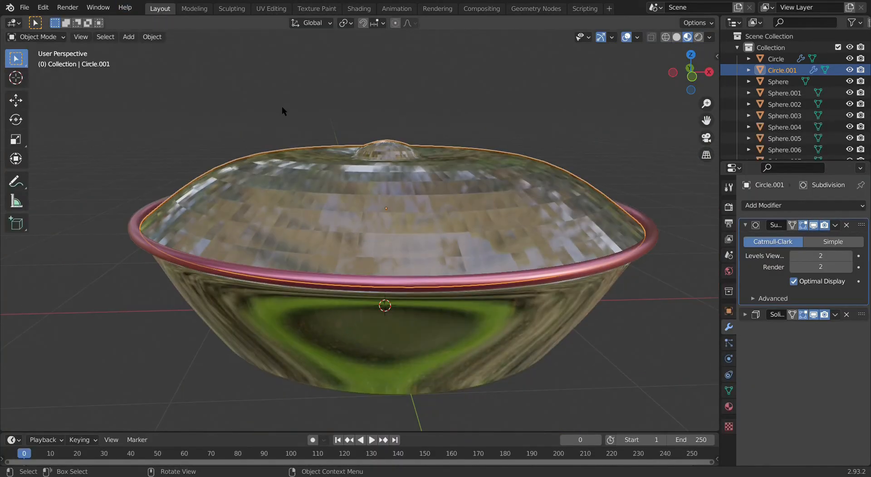
scroll(421, 186, up, 2)
right_click(420, 189)
click(420, 187)
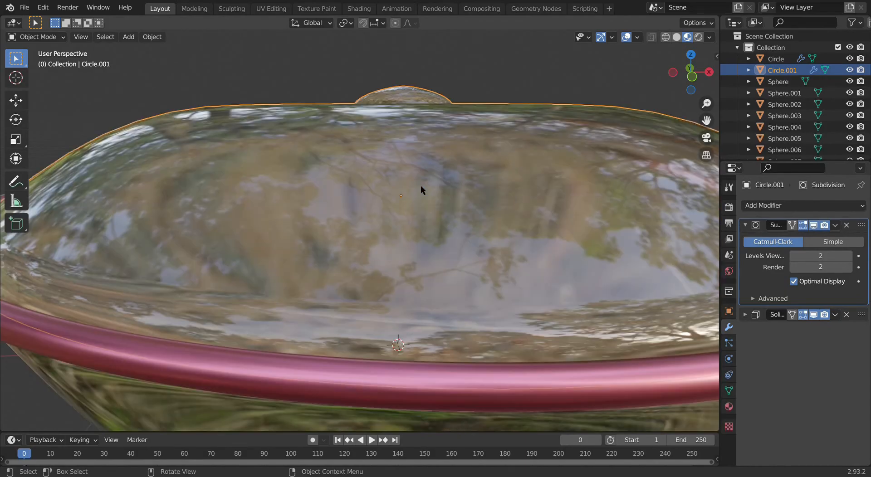
middle_drag(420, 185, 421, 208)
scroll(403, 212, down, 3)
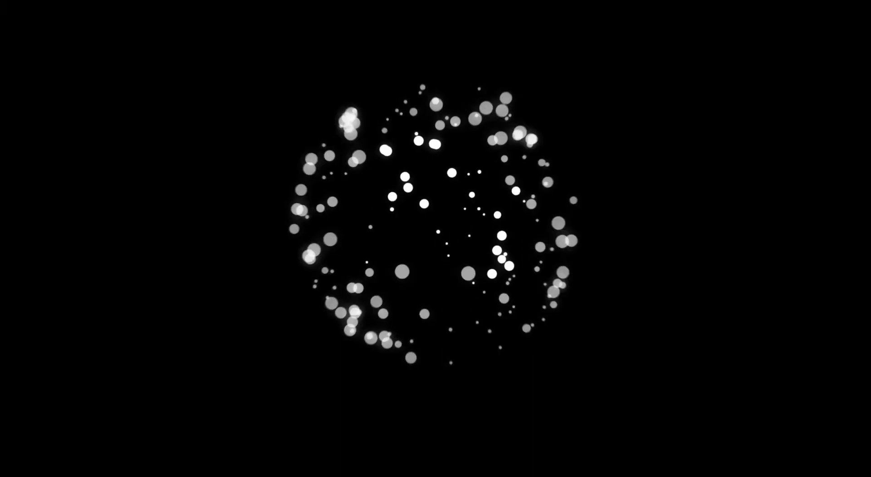